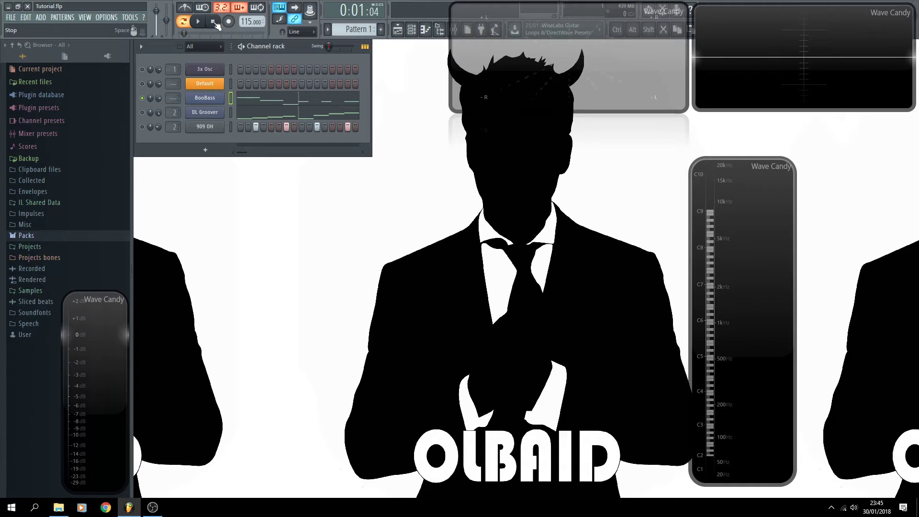
Transpose all of the BooBass notes up one octave in the piano roll.
key(space)
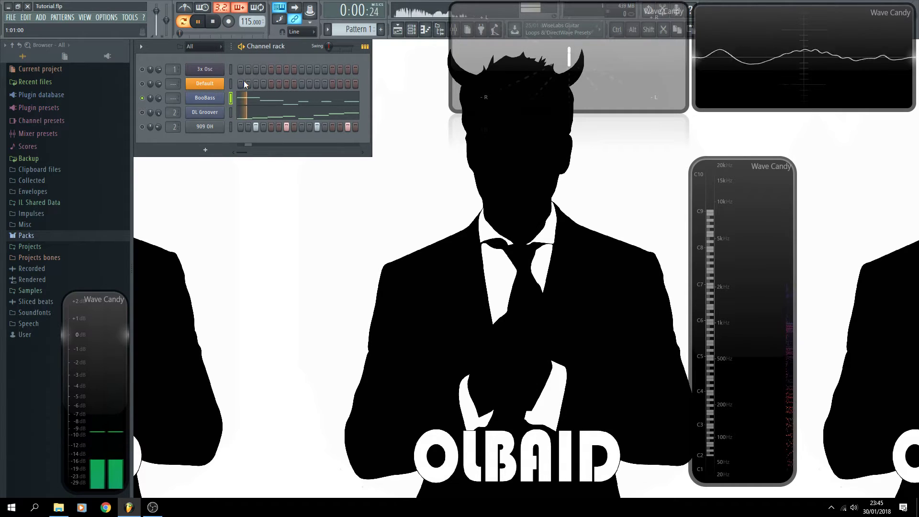
click(222, 99)
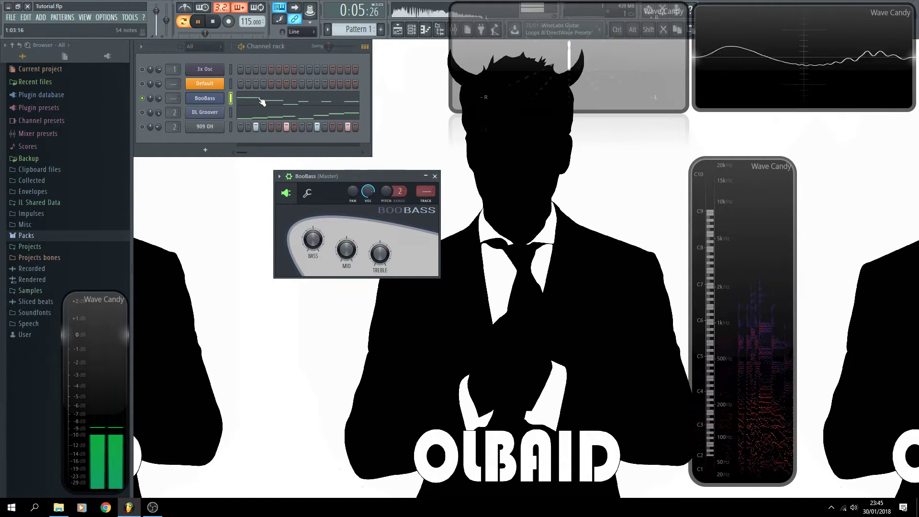
key(F7)
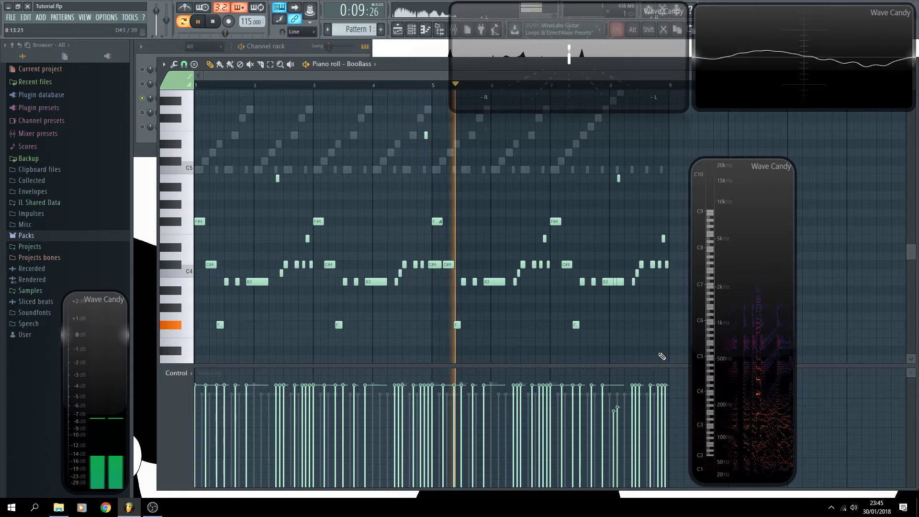
key(ctrl+a)
key(space)
key(ctrl+Up)
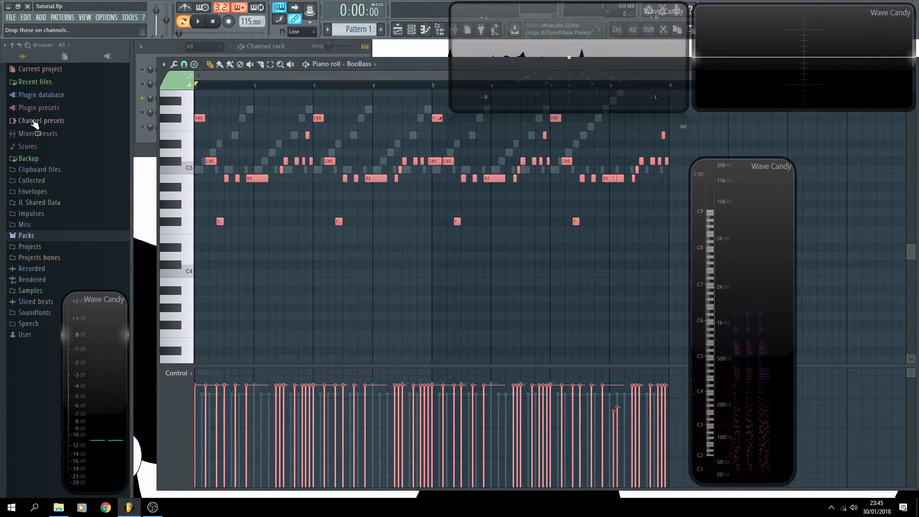
Play back the transposed bass line and try out BooBass's Bass tone control.
key(space)
click(303, 44)
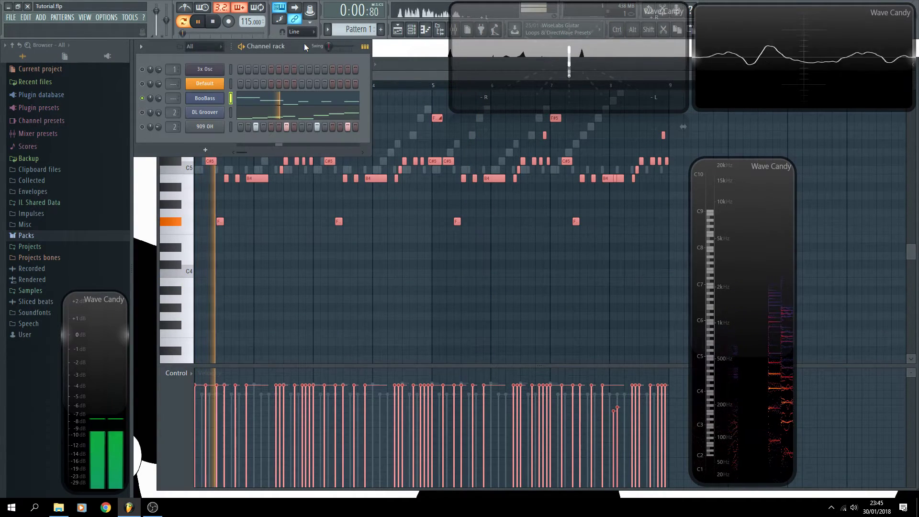
key(space)
click(222, 102)
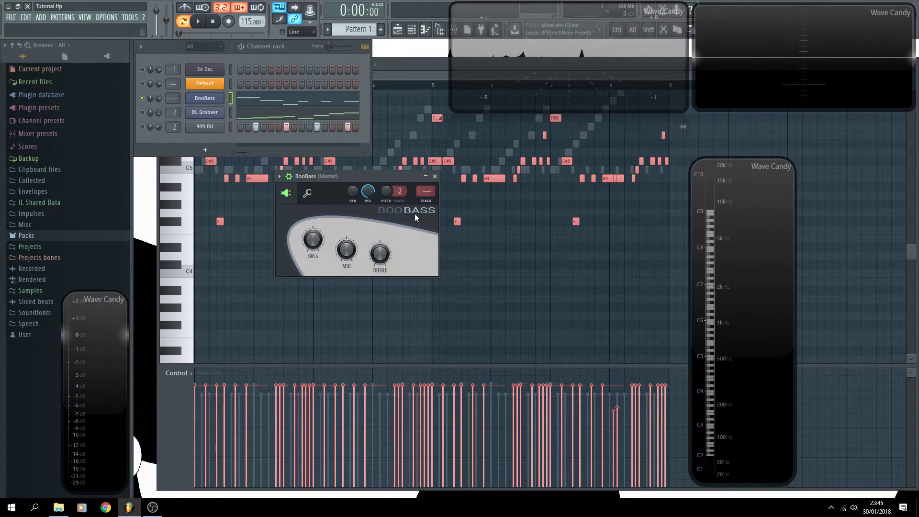
key(space)
drag(313, 240, 313, 223)
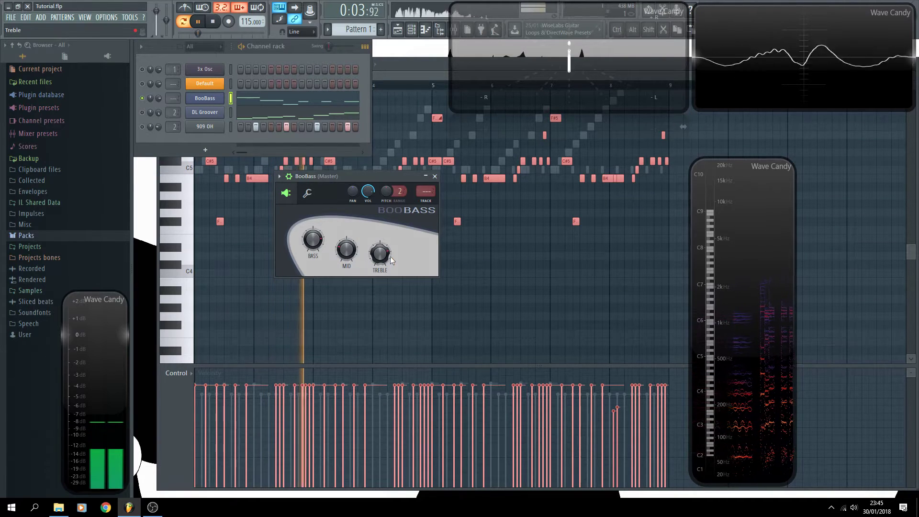
Examine the F#5 slide note at bar 5 of the BooBass part and play the passage leading into it from about 4:12.
click(425, 267)
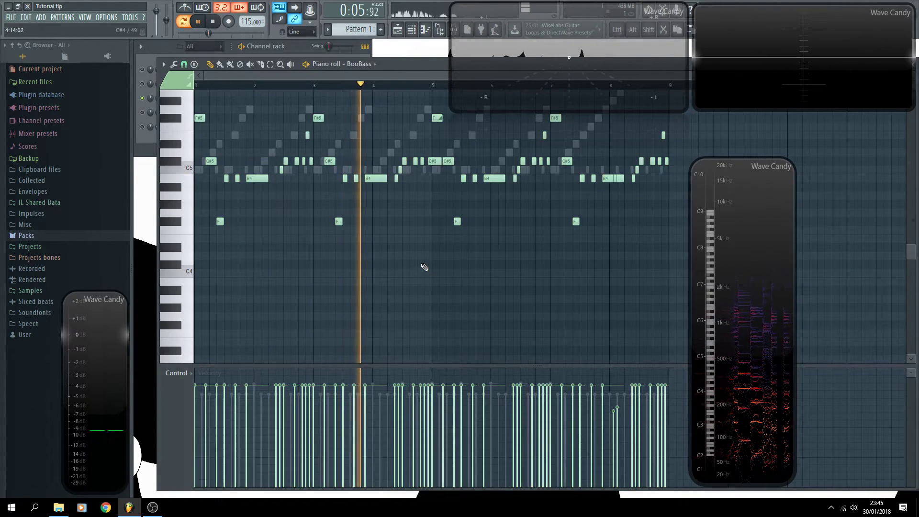
ctrl+scroll(478, 261, up, 2)
ctrl+scroll(478, 262, up, 2)
key(space)
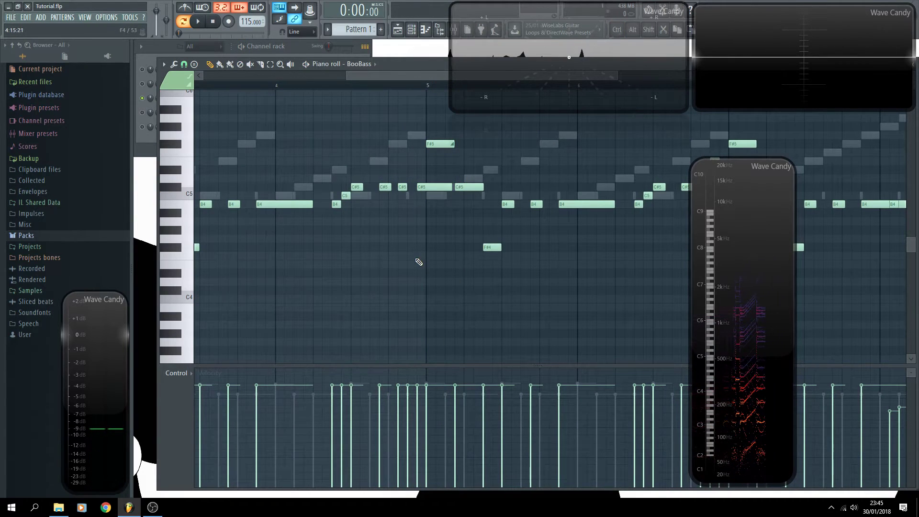
ctrl+scroll(419, 262, up, 2)
scroll(448, 238, up, 3)
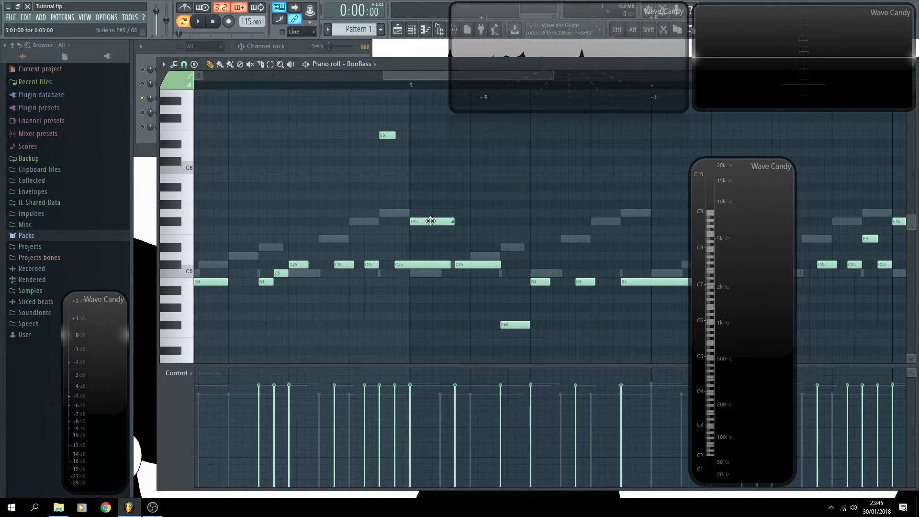
click(339, 85)
key(space)
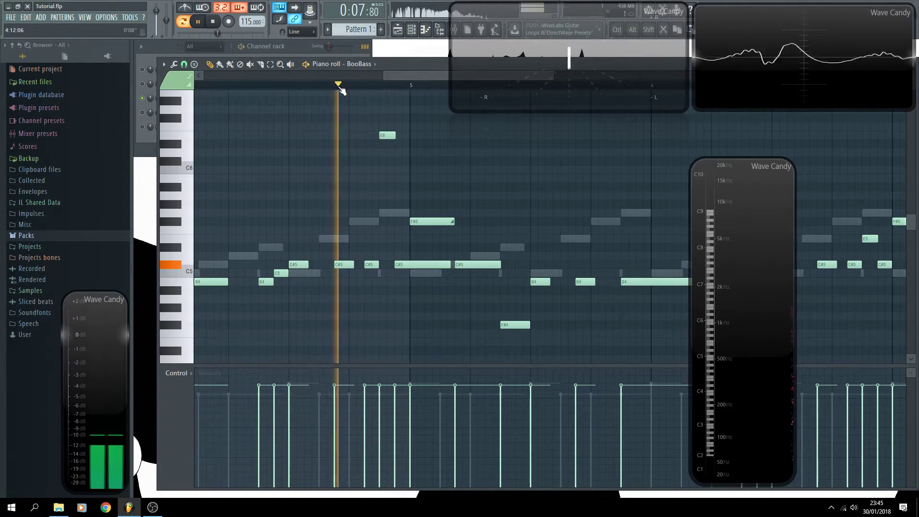
key(space)
Turn on portamento in BooBass's channel settings and audition it with alternating low and high notes.
click(294, 50)
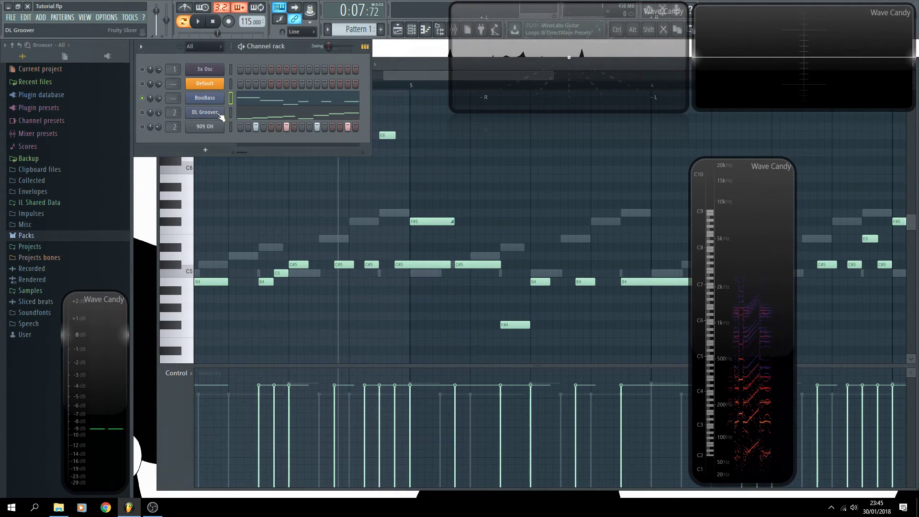
click(205, 98)
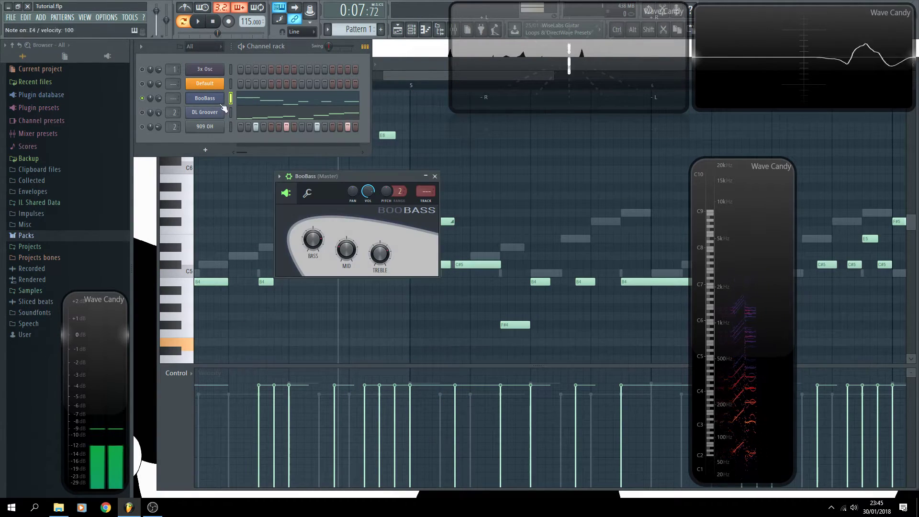
click(307, 193)
click(375, 247)
key(n)
key(comma)
key(v)
key(comma)
key(v)
key(b)
key(r)
key(b)
key(r)
key(b)
key(r)
key(b)
Adjust the BooBass portamento slide time and audition the glide between notes.
mouse_move(415, 228)
mouse_down()
mouse_move(414, 196)
mouse_move(414, 216)
mouse_up()
key(r)
key(b)
key(r)
key(b)
key(r)
key(b)
key(b)
key(b)
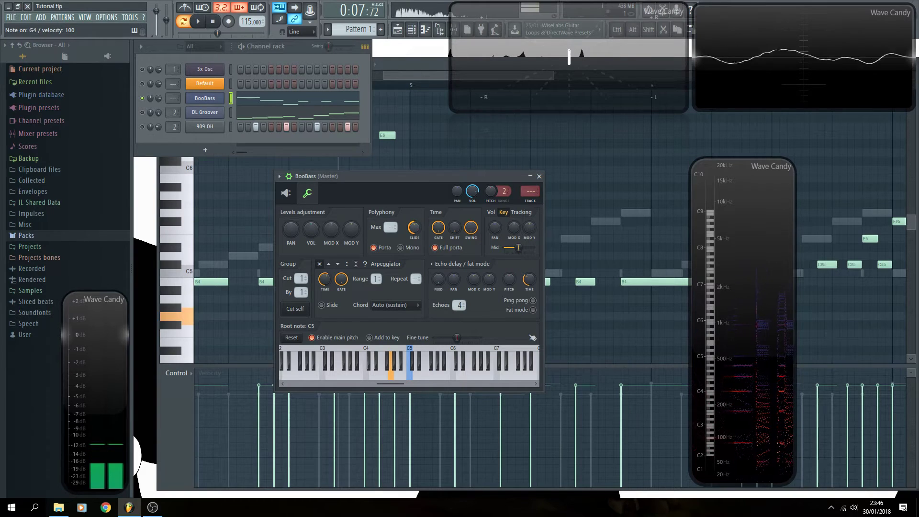
Try monophonic mode instead of portamento on BooBass, audition notes with an adjusted slide time, and switch the mode off.
click(400, 248)
click(373, 248)
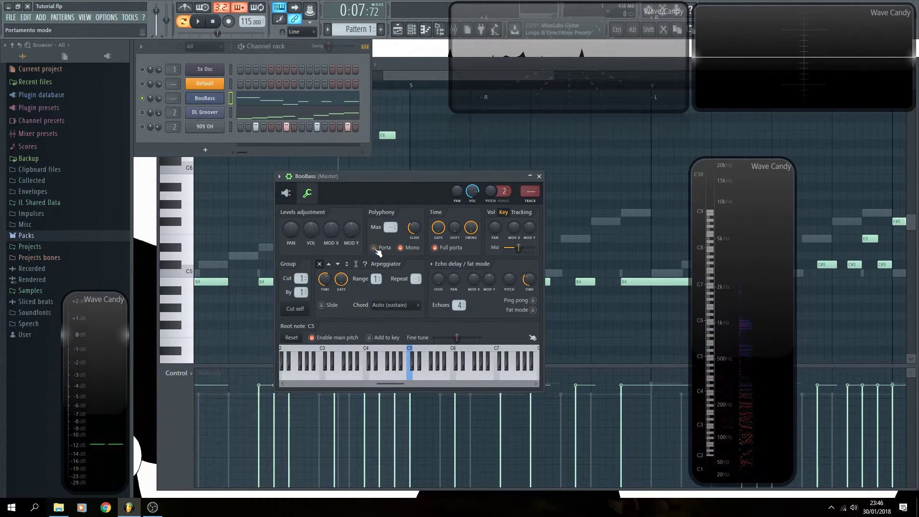
key(r)
key(u)
key(v)
key(e)
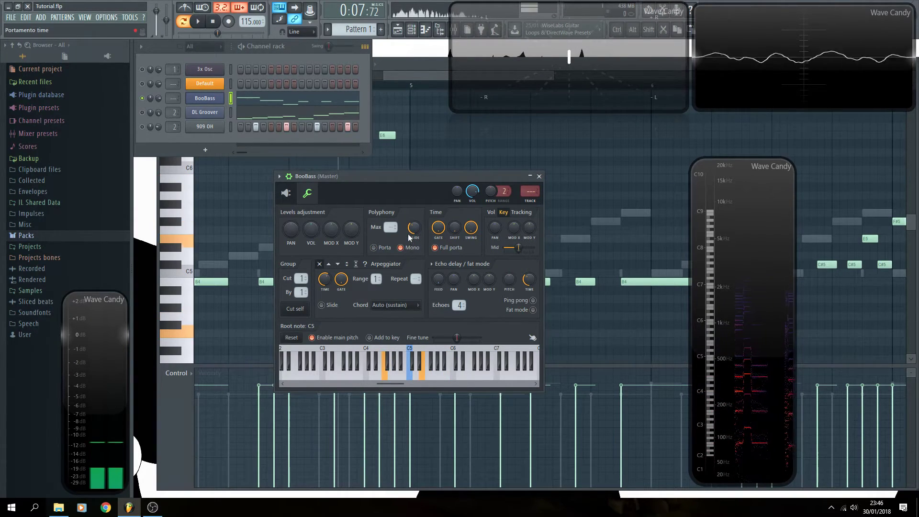
key(v)
key(r)
key(r)
key(y)
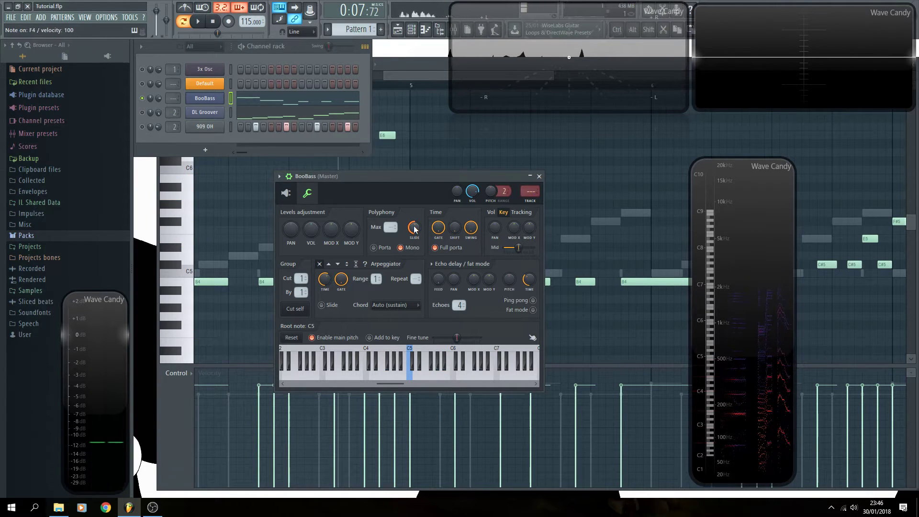
key(x)
key(x)
key(b)
key(b)
key(u)
key(w)
key(x)
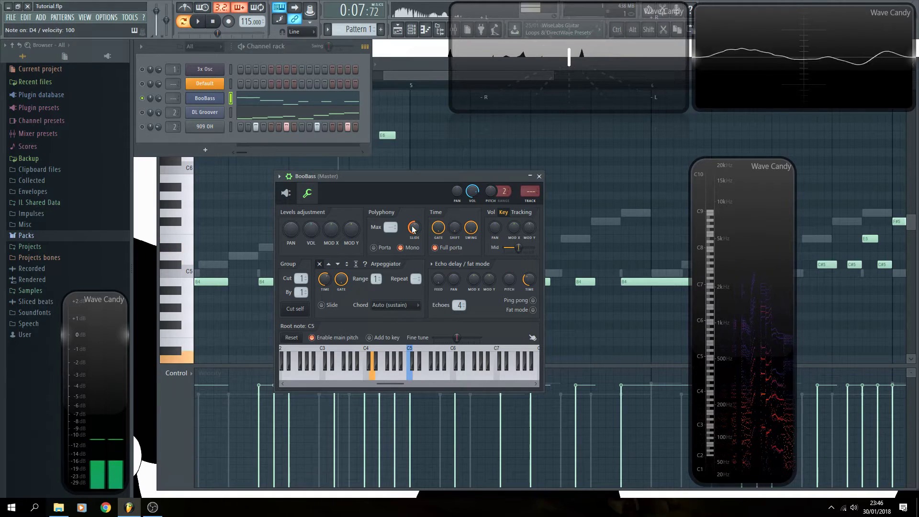
click(402, 247)
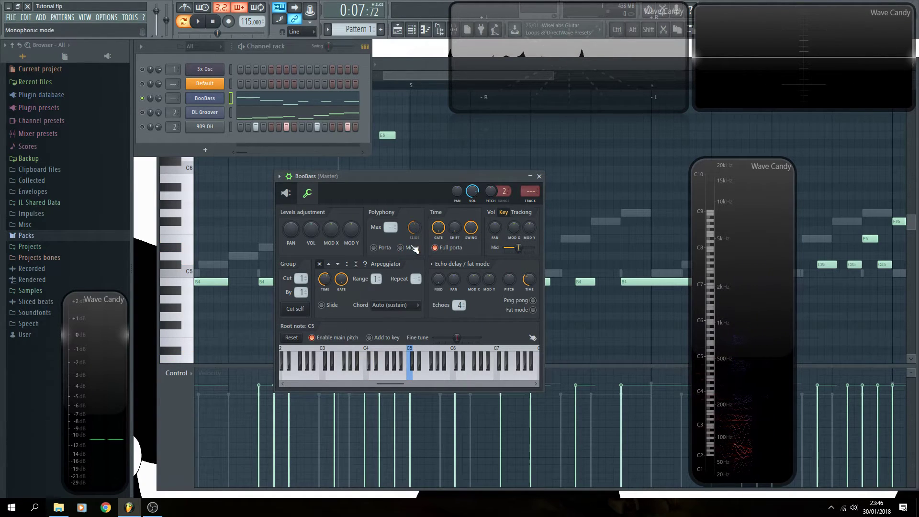
click(539, 176)
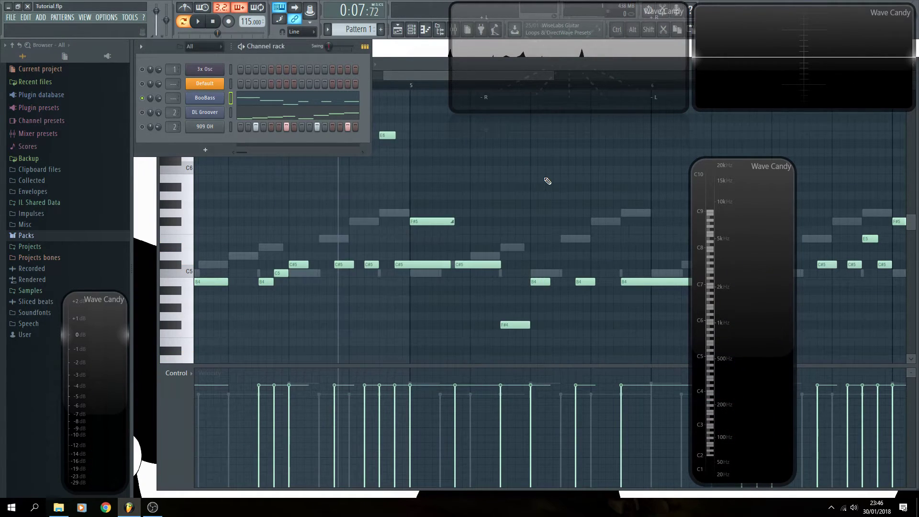
Route the BooBass channel to mixer insert 1 and display that insert in the mixer.
scroll(493, 196, down, 3)
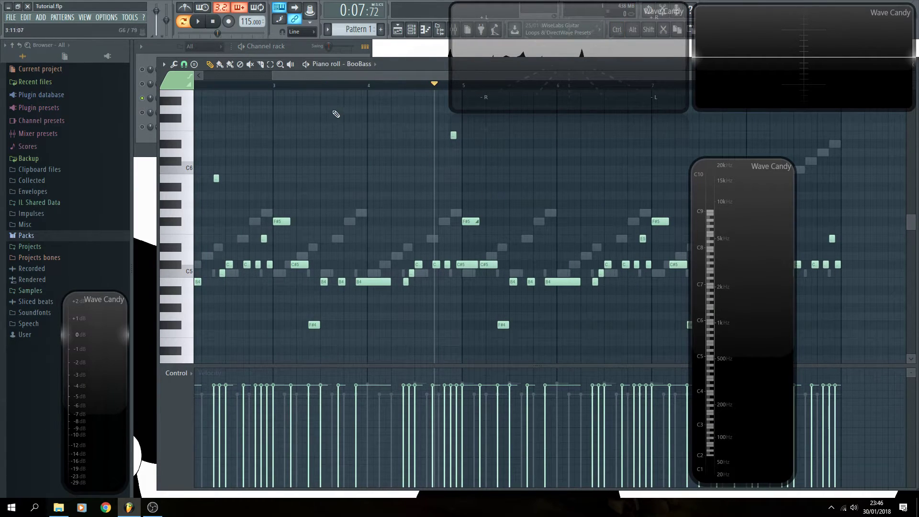
key(F9)
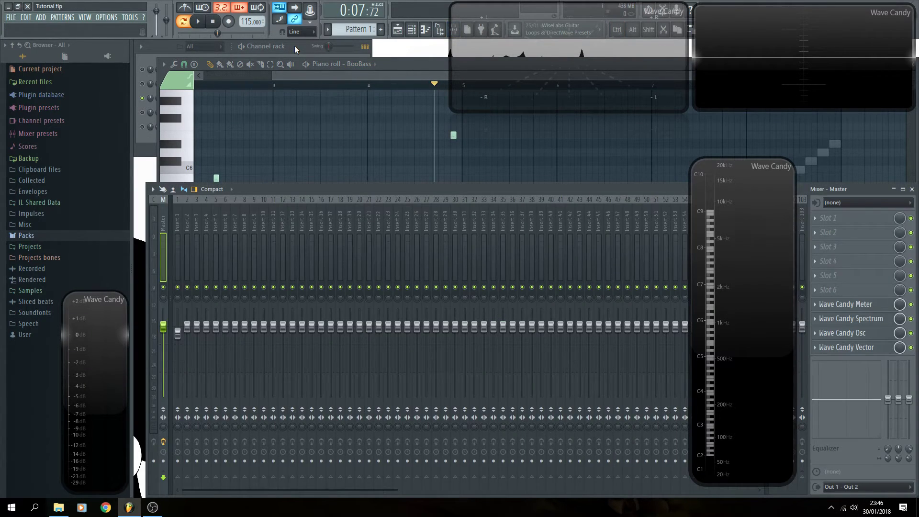
key(F12)
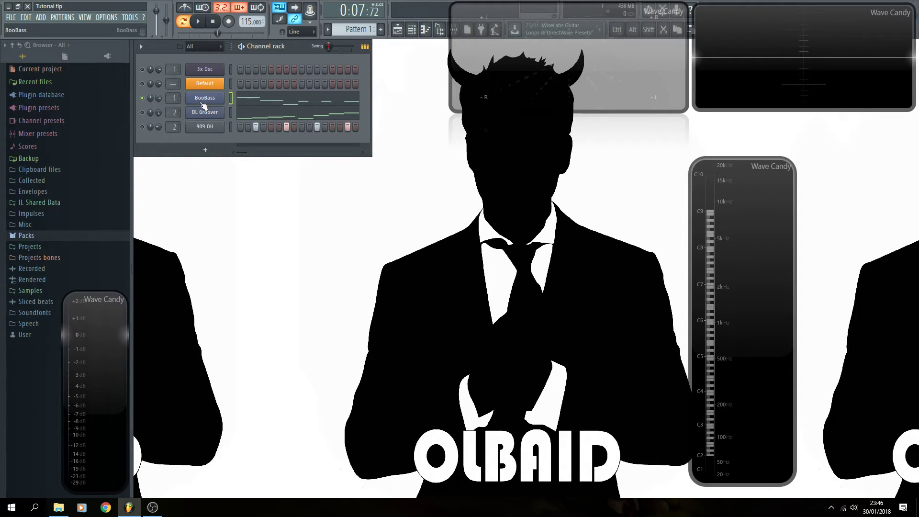
key(F9)
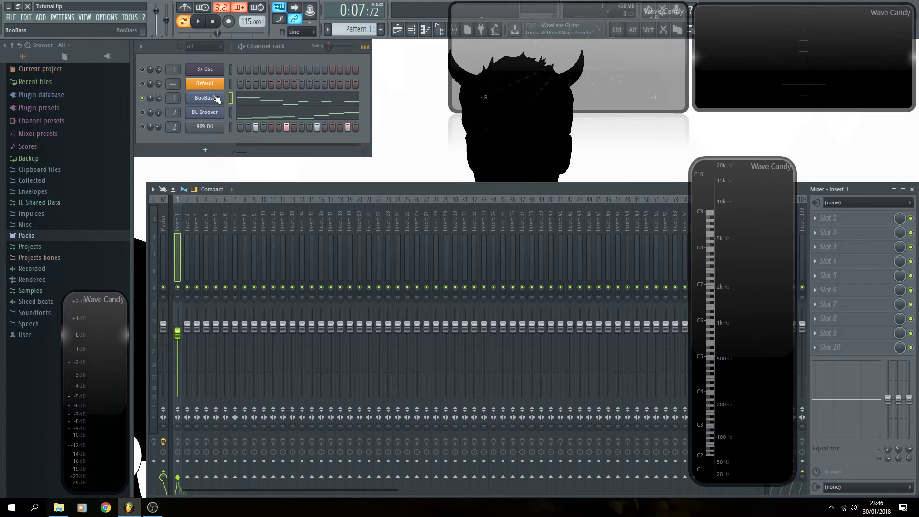
Listen to the DL Groover and 909 OH channels with BooBass muted.
click(142, 112)
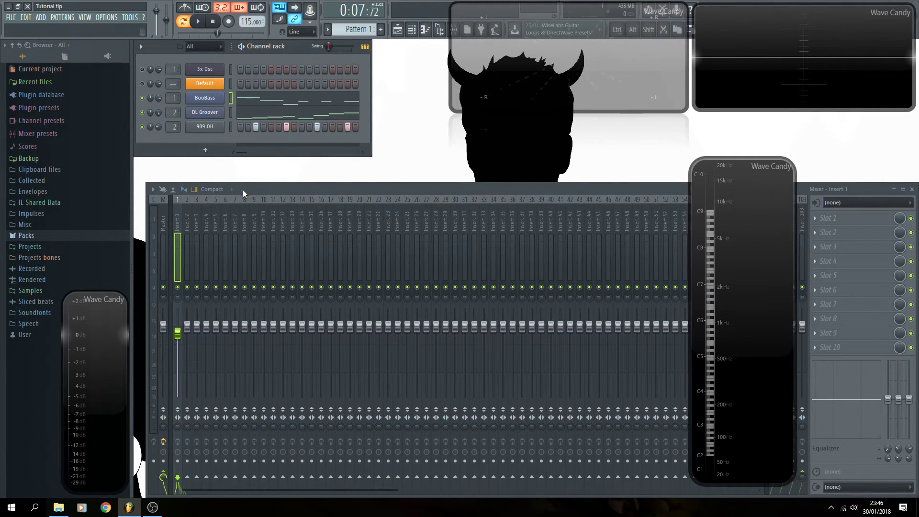
key(space)
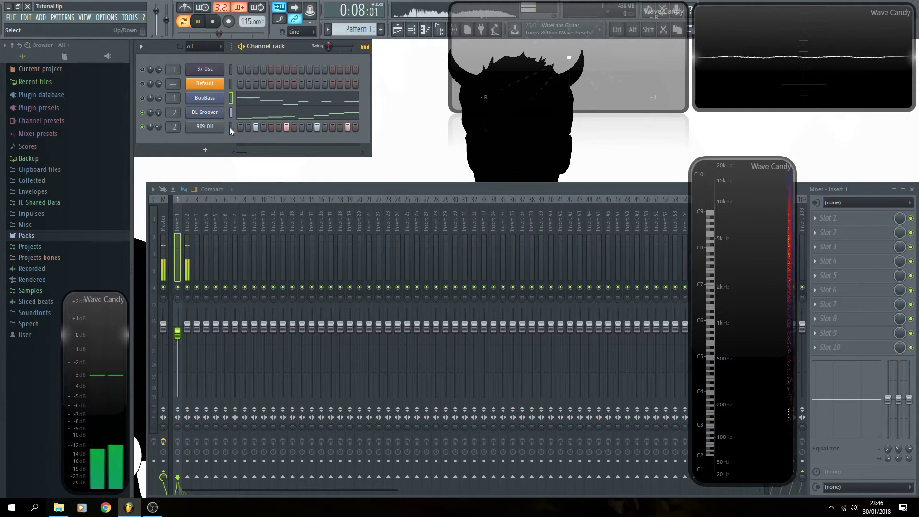
key(space)
Solo BooBass and equalize insert 1 with cuts of 18 dB at 43 Hz, about 4.8 dB at 1.2 kHz and 6.7 dB at 4.4 kHz.
click(142, 97)
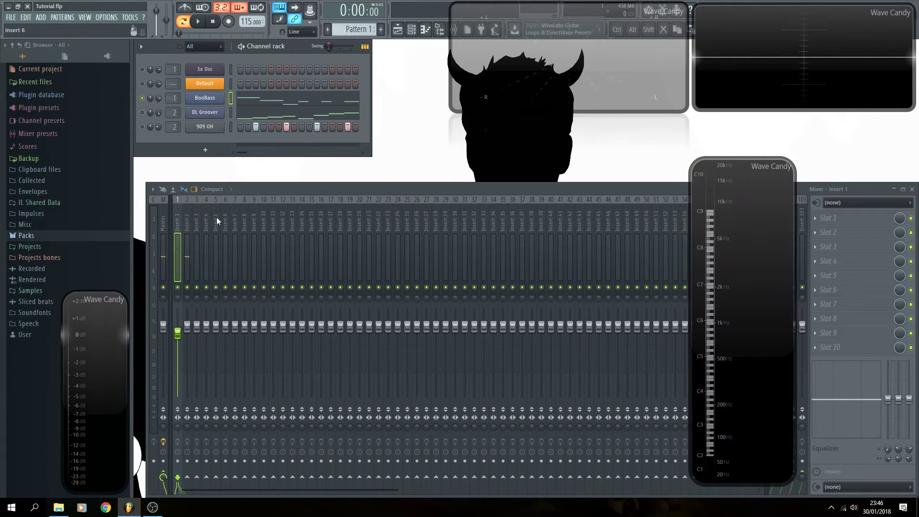
key(space)
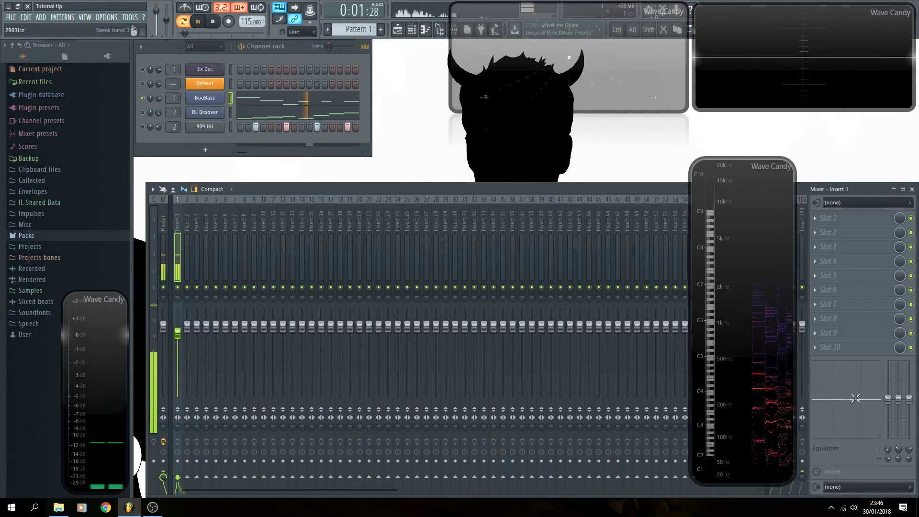
key(space)
drag(845, 396, 888, 454)
key(space)
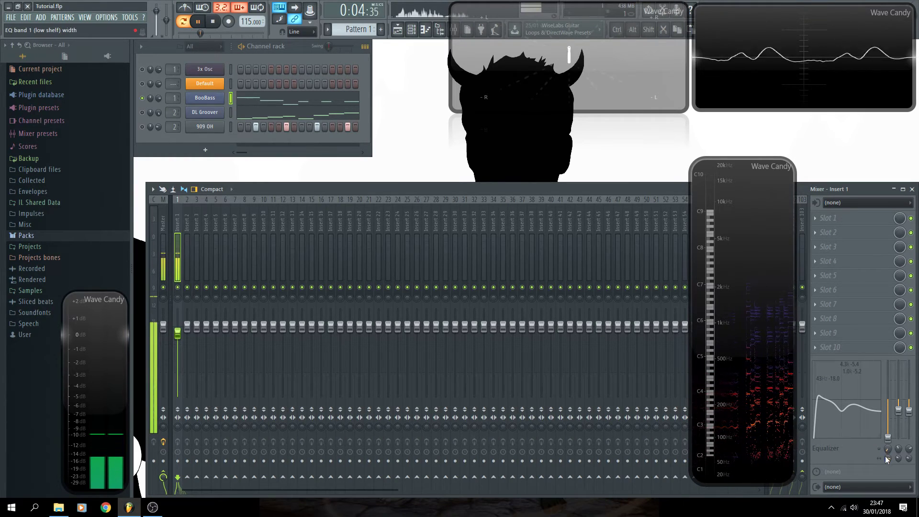
drag(843, 413, 845, 412)
drag(888, 458, 888, 454)
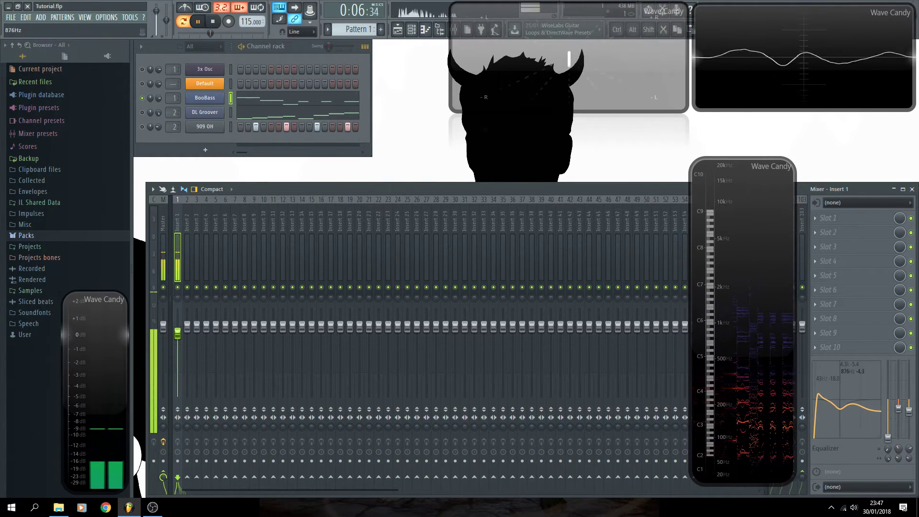
Raise the BooBass channel volume slightly and play the pattern with all channels unmuted.
drag(161, 99, 161, 96)
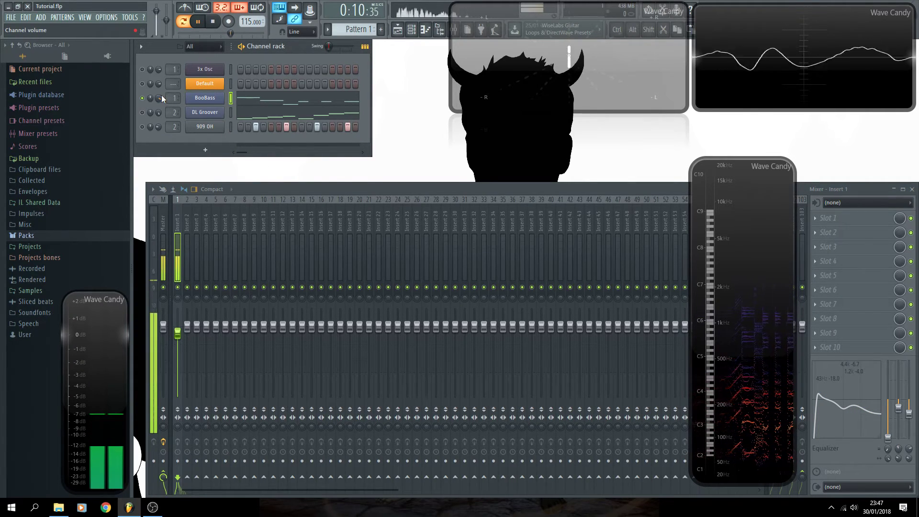
key(space)
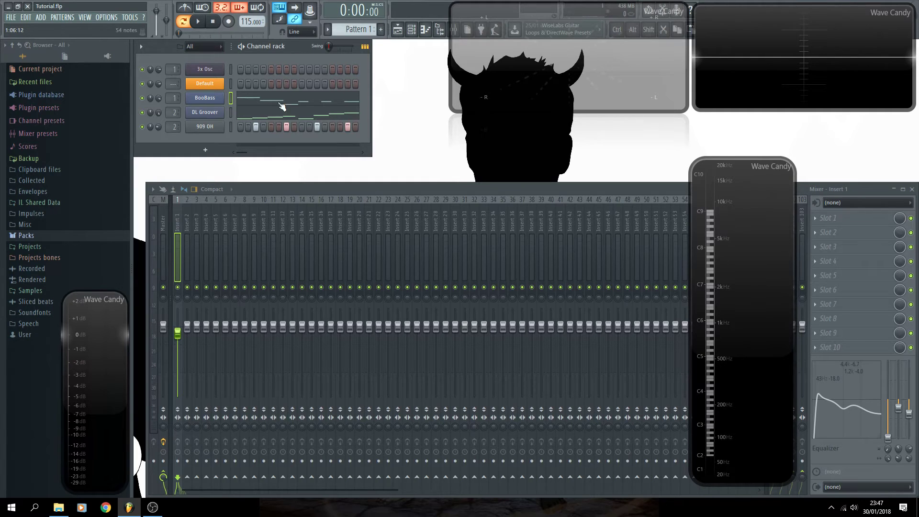
key(space)
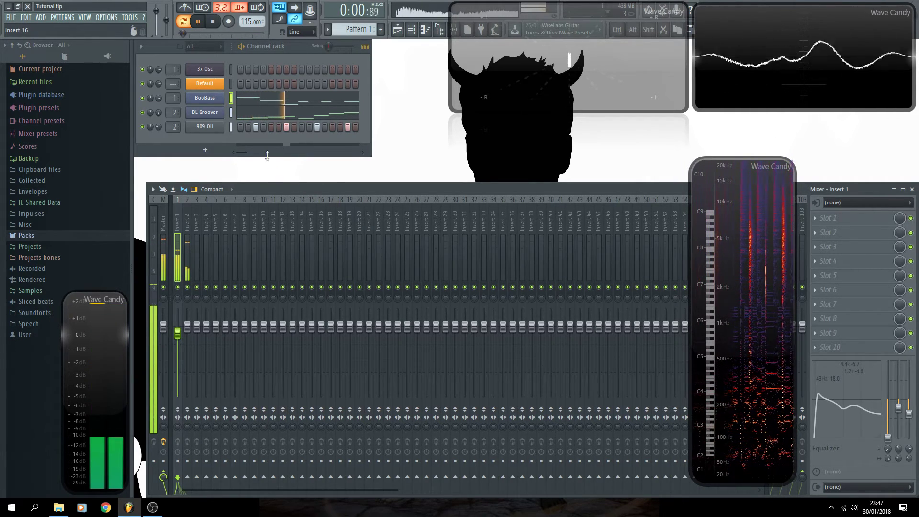
key(space)
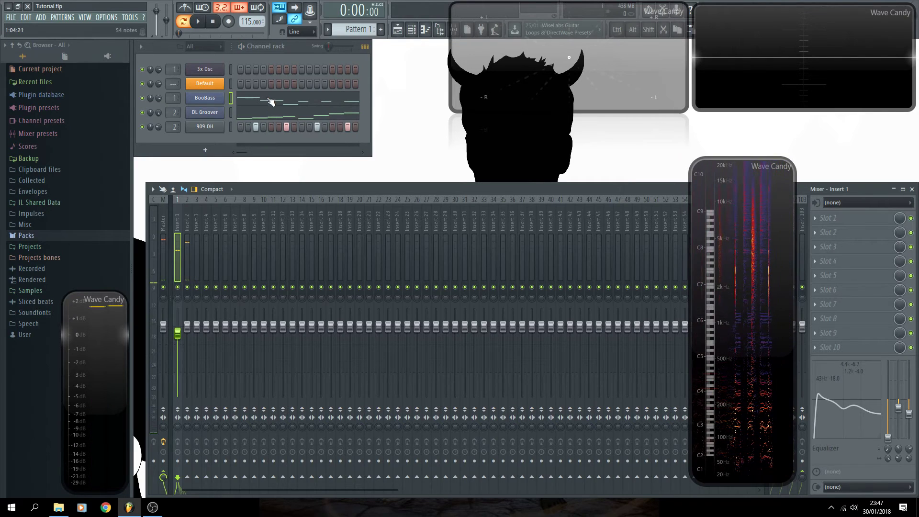
Open the BooBass notes in the piano roll and focus on the opening bar.
click(277, 102)
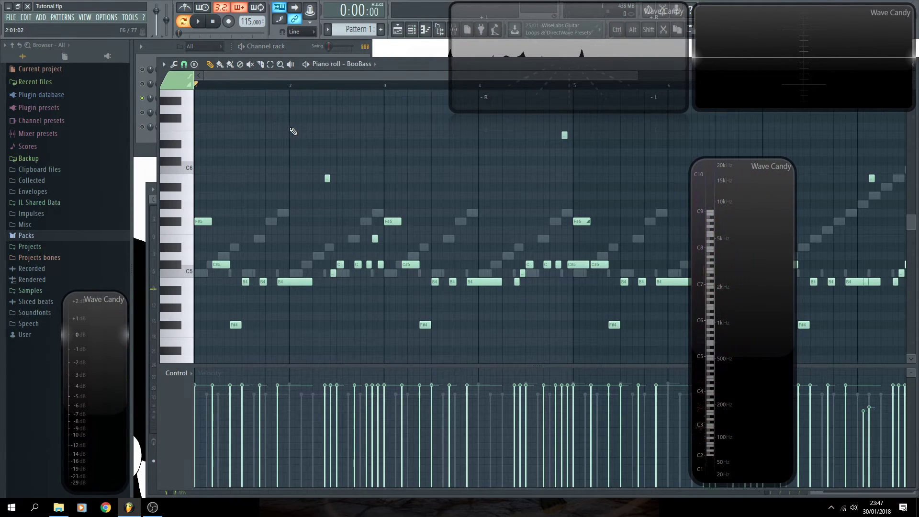
scroll(290, 132, down, 3)
scroll(263, 136, down, 3)
scroll(224, 99, up, 5)
scroll(241, 160, up, 4)
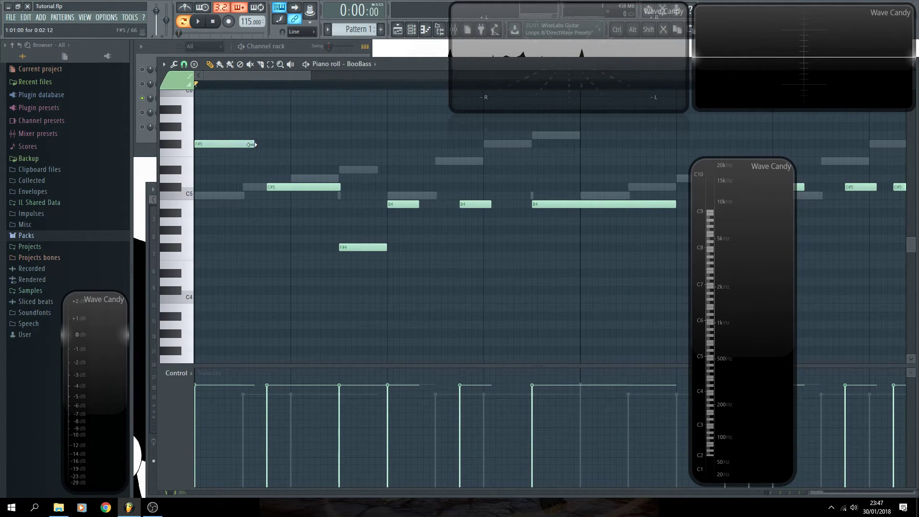
Listen to the shortened first F#5 note, then lengthen it to three steps so it meets the following C#5 note.
key(space)
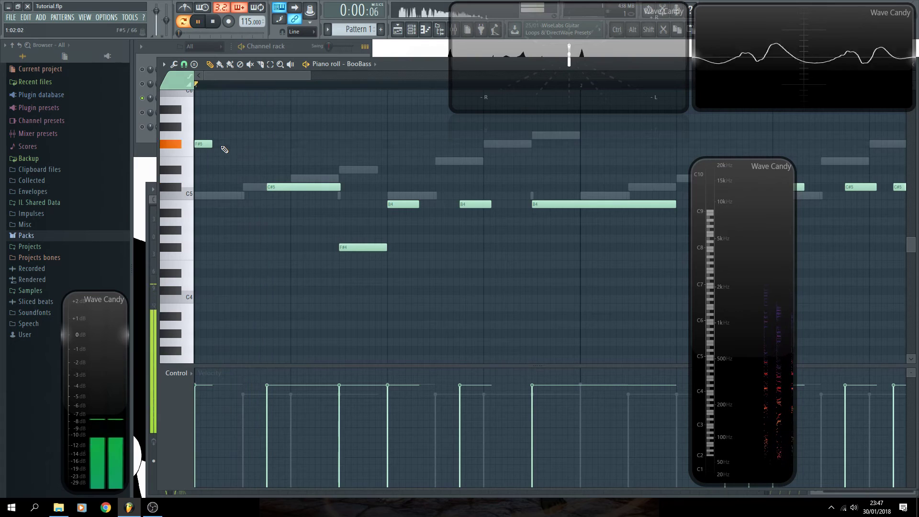
key(space)
drag(212, 142, 266, 155)
key(space)
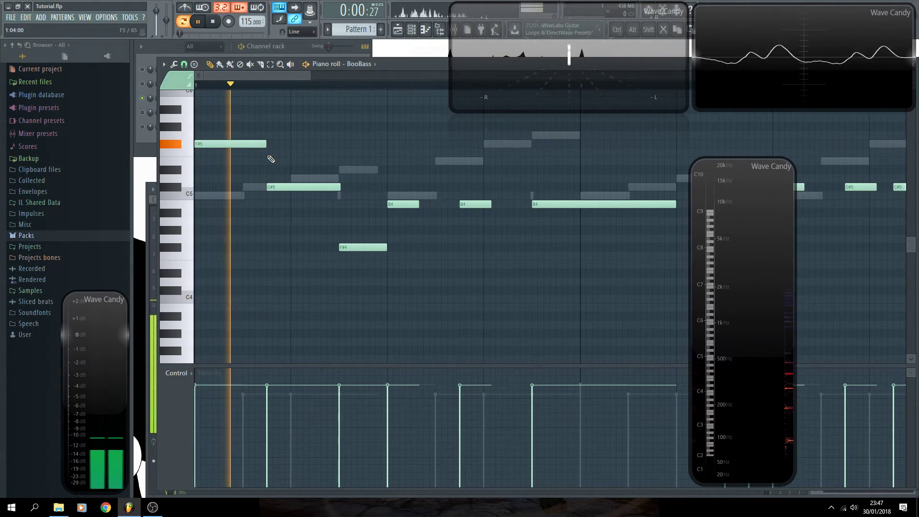
key(space)
Try stretching the first F#5 note over the notes that follow it, and trim it back to the start of the C#5 note.
scroll(207, 271, down, 3)
click(211, 257)
scroll(245, 265, up, 2)
scroll(245, 264, up, 3)
scroll(242, 306, down, 3)
right_click(239, 294)
scroll(239, 300, up, 5)
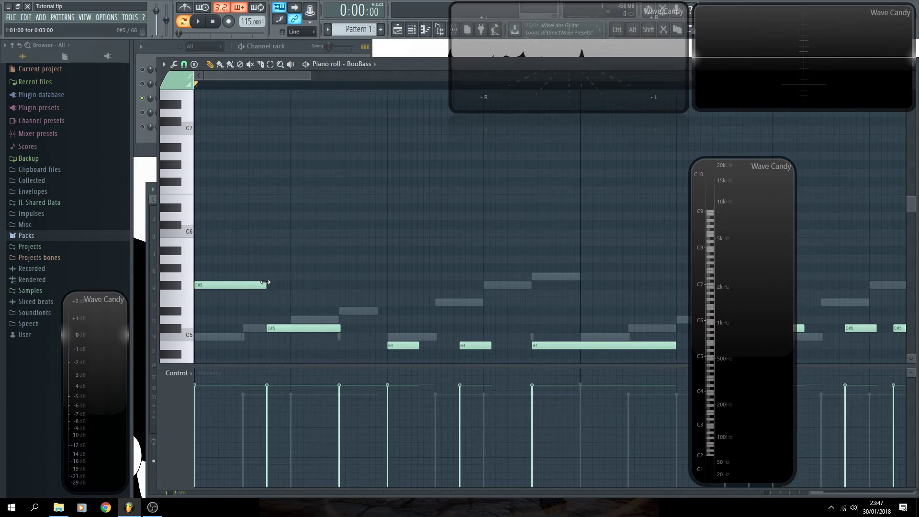
drag(265, 283, 394, 279)
click(179, 289)
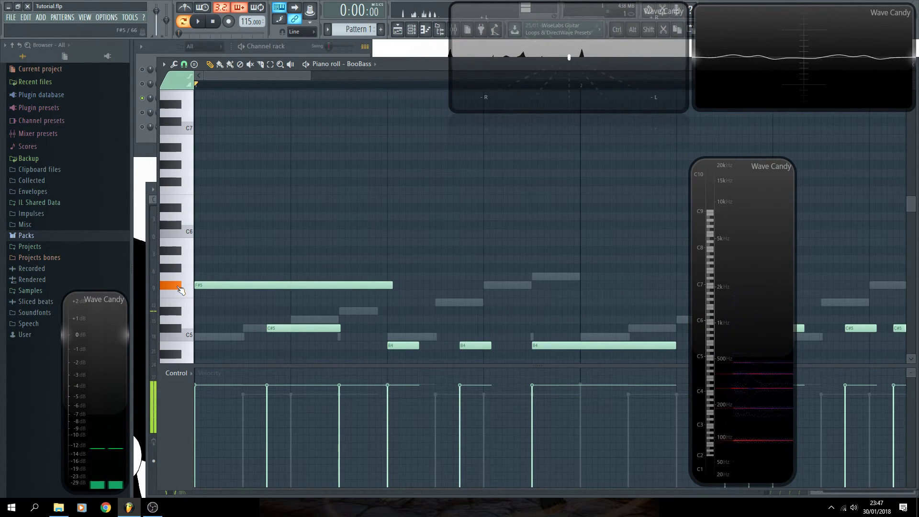
key(space)
drag(393, 285, 263, 301)
Try ending the long B4 note at the start of bar 2 and listen to the gap it leaves.
scroll(347, 249, down, 4)
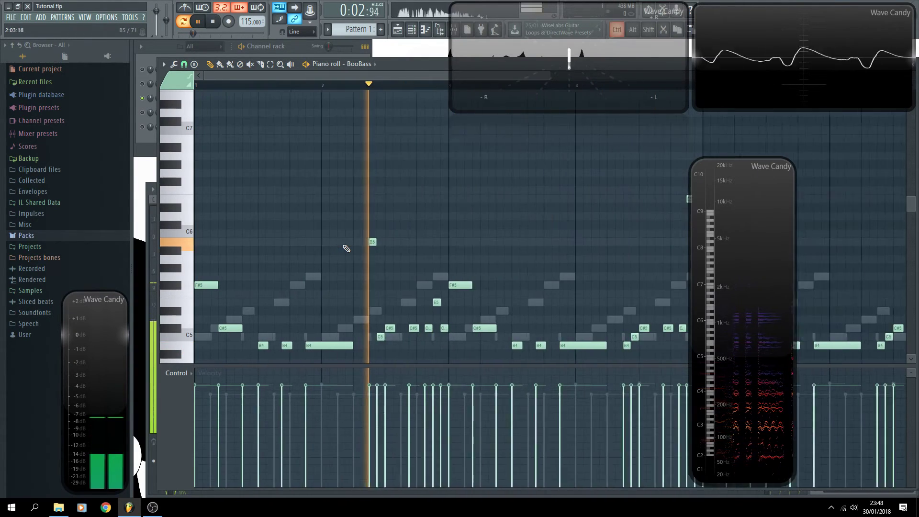
scroll(345, 221, down, 4)
scroll(344, 216, up, 4)
drag(349, 191, 381, 206)
scroll(371, 231, down, 4)
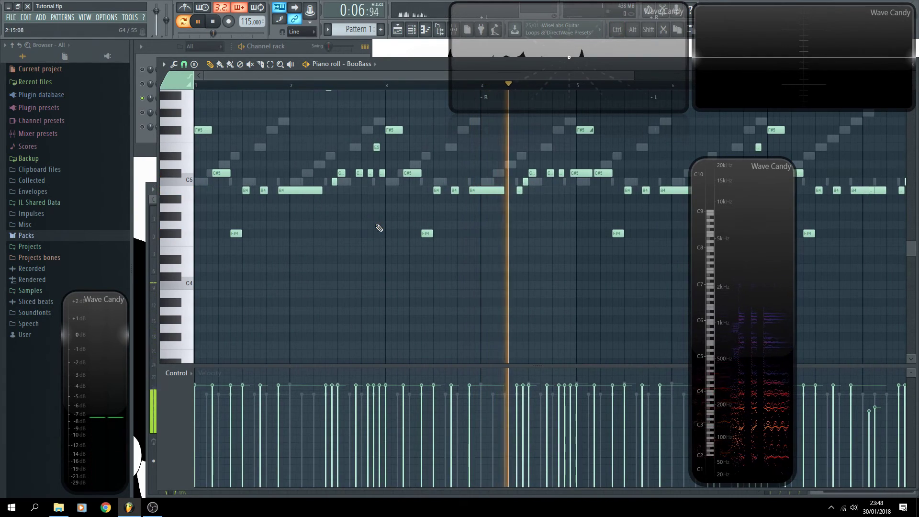
scroll(397, 233, up, 1)
scroll(293, 283, up, 7)
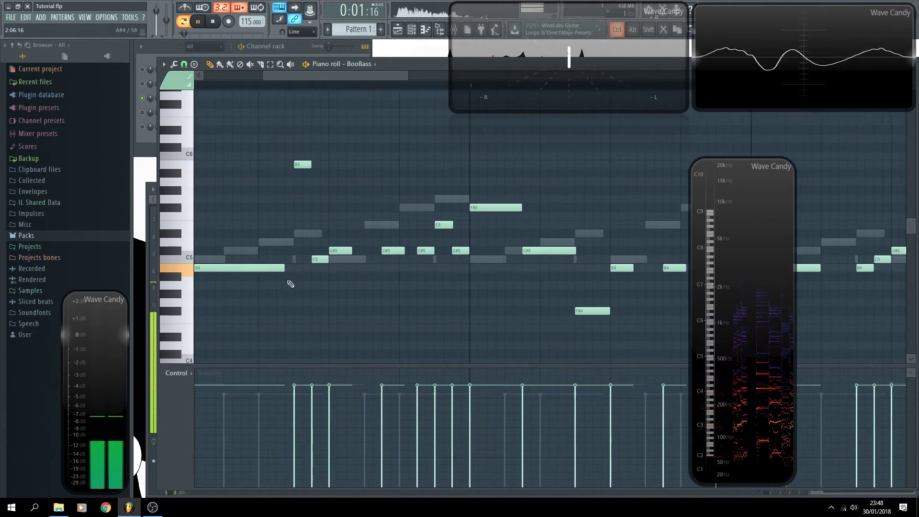
drag(305, 296, 513, 225)
drag(499, 281, 474, 280)
drag(490, 230, 368, 241)
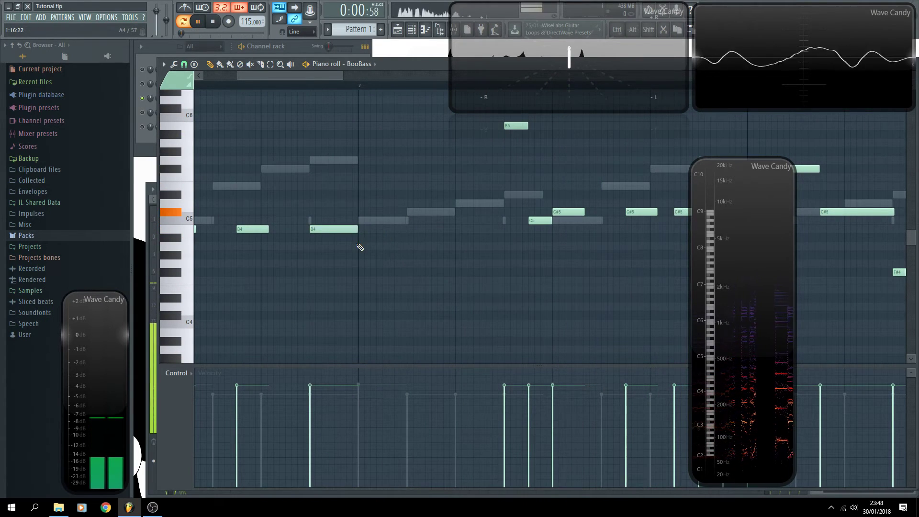
key(space)
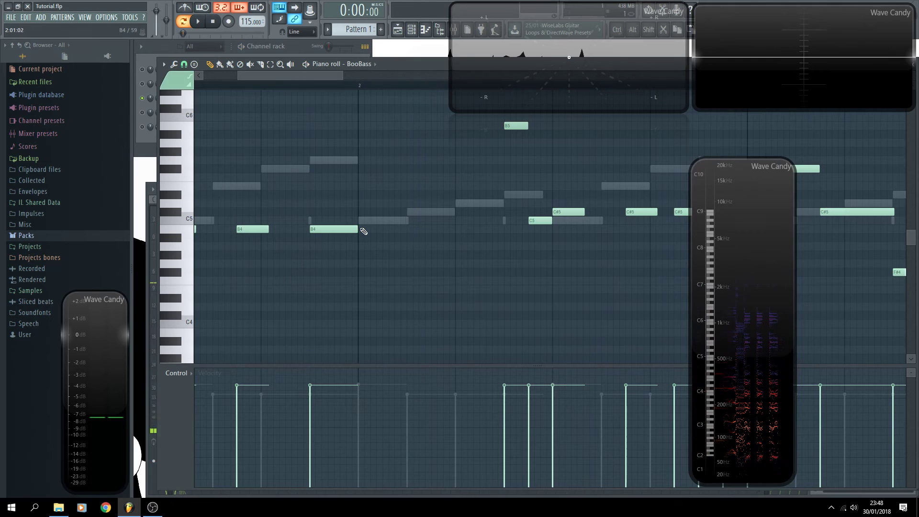
Lengthen the long B4 note to eight steps so it reaches the high B5 note in bar 2, and play it.
drag(410, 236, 507, 240)
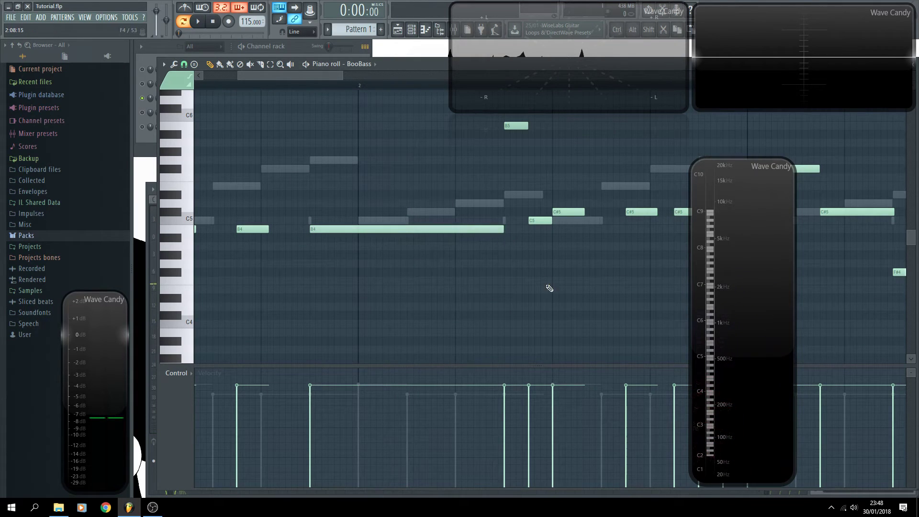
key(space)
drag(536, 282, 484, 314)
scroll(465, 310, down, 3)
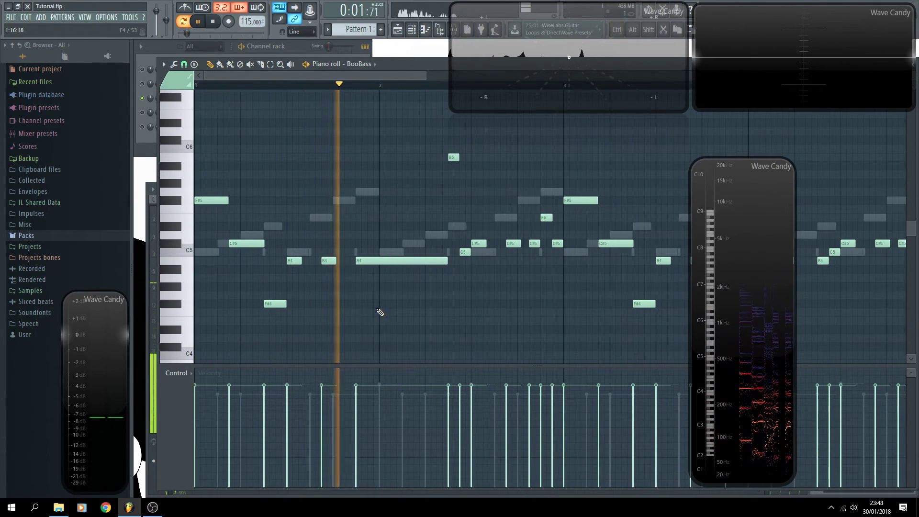
drag(452, 307, 403, 314)
key(space)
Try the high B5 note in bar 2 one octave lower, listen to it, and return it to its original octave.
scroll(403, 314, up, 3)
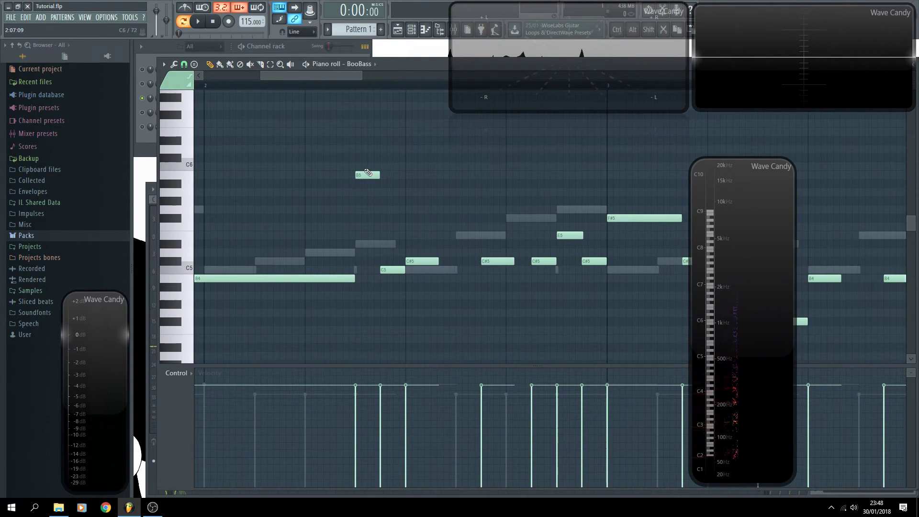
ctrl+click(363, 175)
key(ctrl+Down)
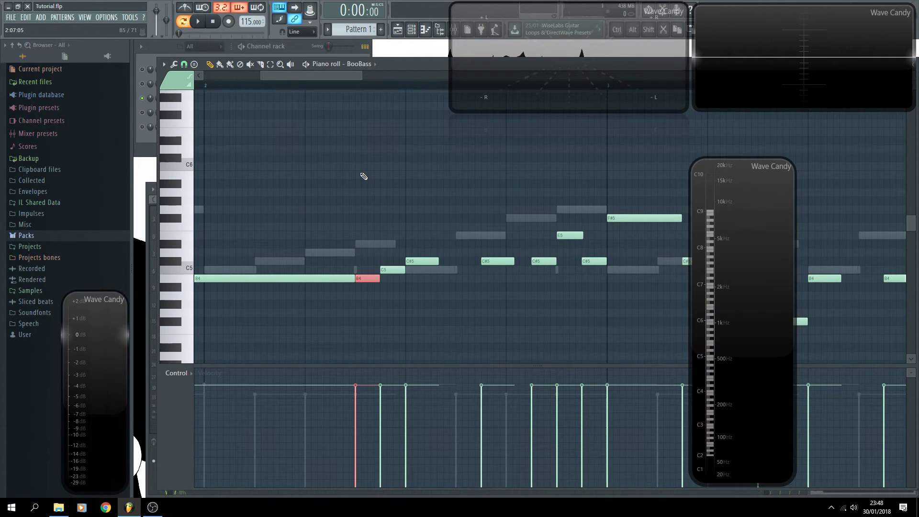
key(space)
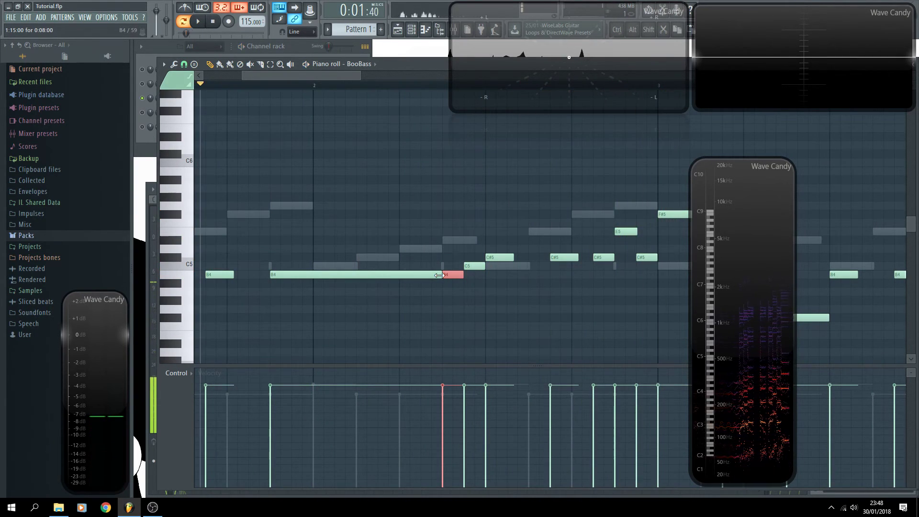
key(ctrl+Up)
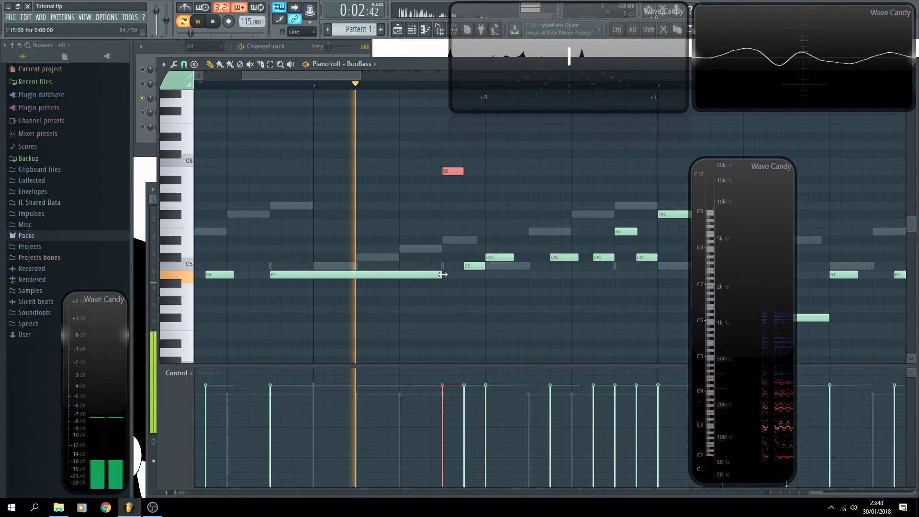
key(space)
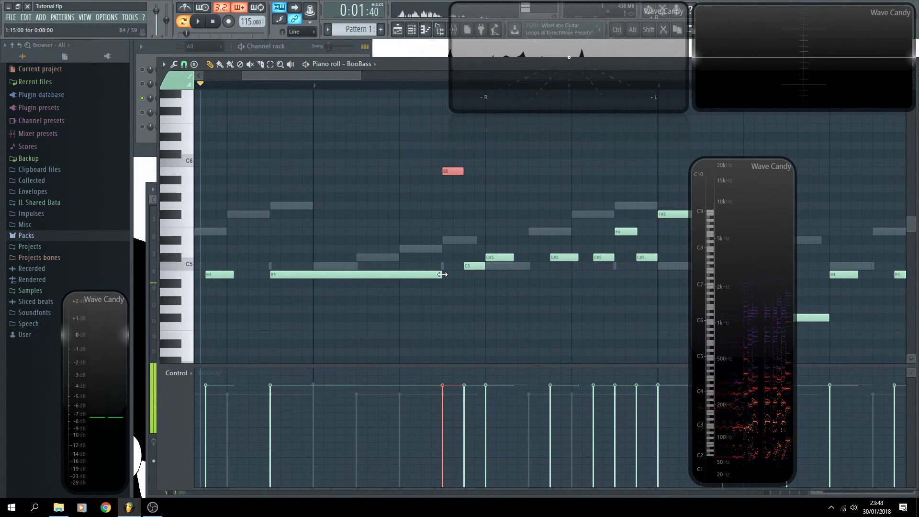
ctrl+click(460, 279)
Play the bass line from just before bar 4 to hear the high note leading into bar 5.
scroll(434, 233, down, 6)
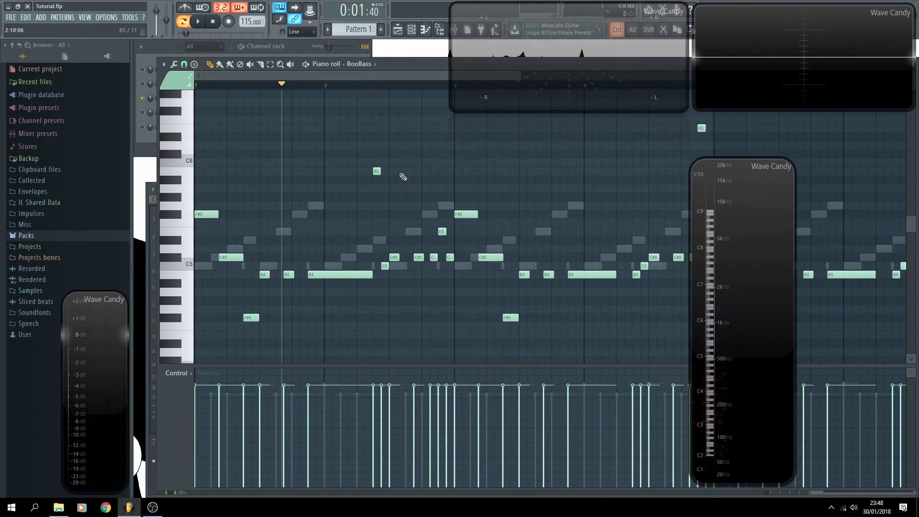
drag(346, 77, 368, 76)
scroll(390, 148, up, 8)
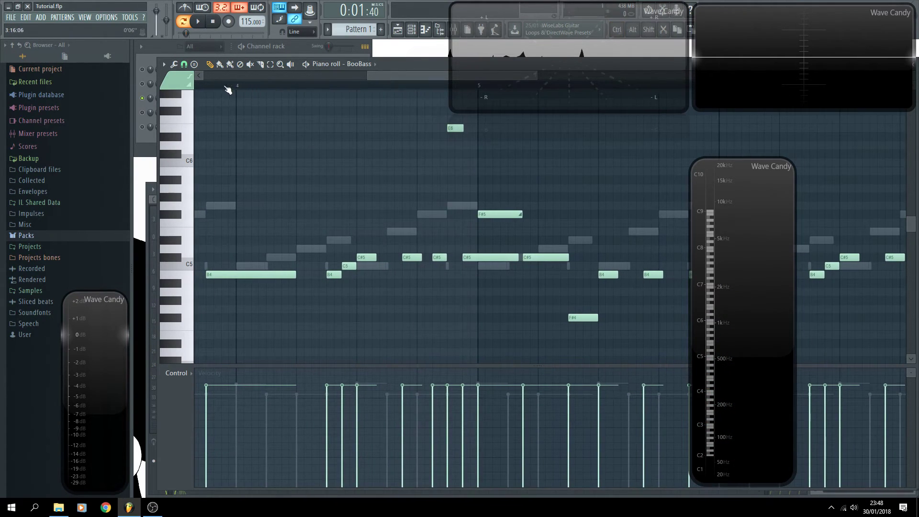
click(211, 89)
scroll(416, 75, up, 2)
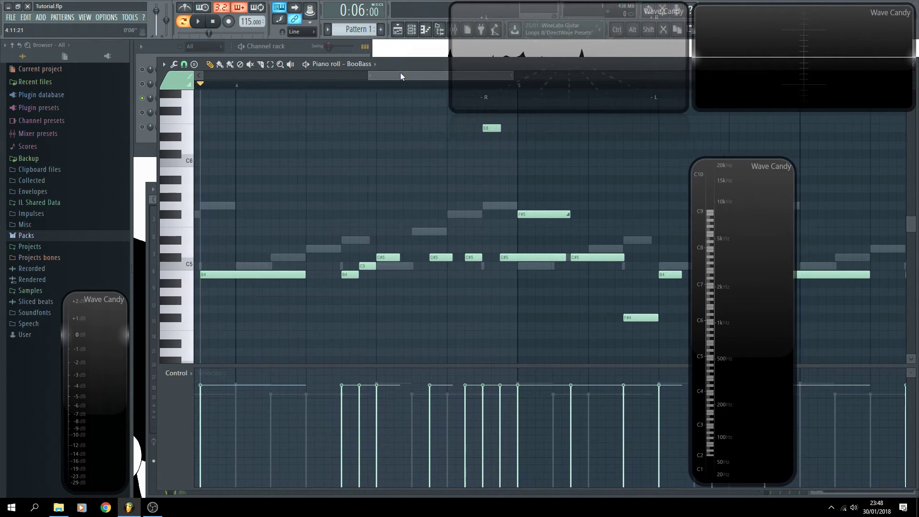
key(space)
drag(399, 73, 407, 75)
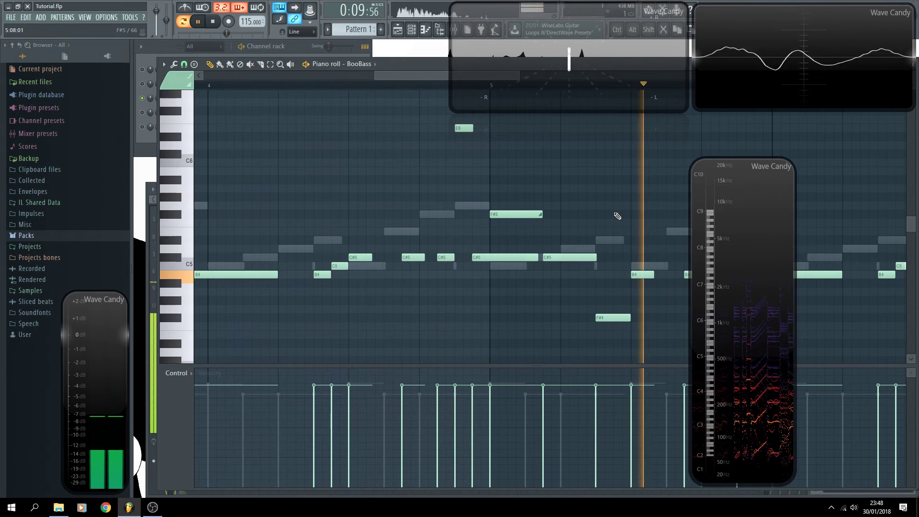
scroll(608, 213, down, 3)
key(space)
scroll(380, 168, down, 3)
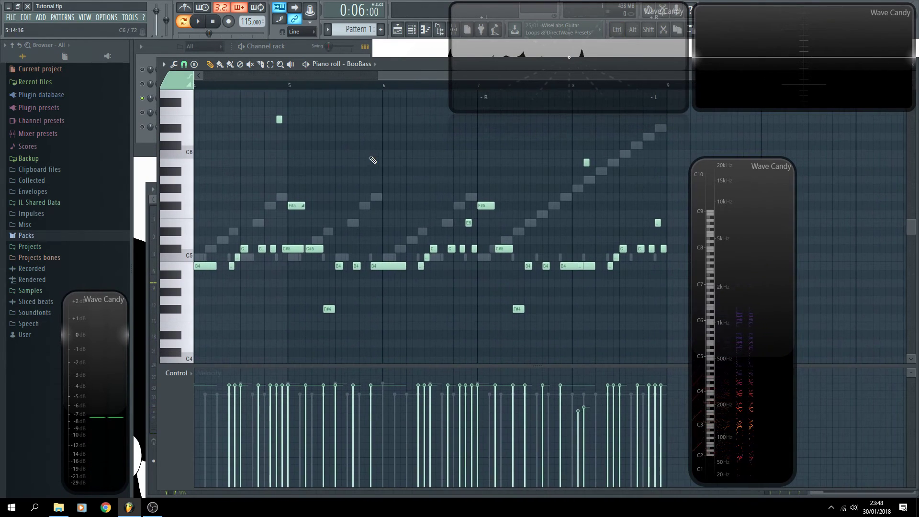
Audition the piano roll keys around the high note that sits just before bar 5.
click(295, 46)
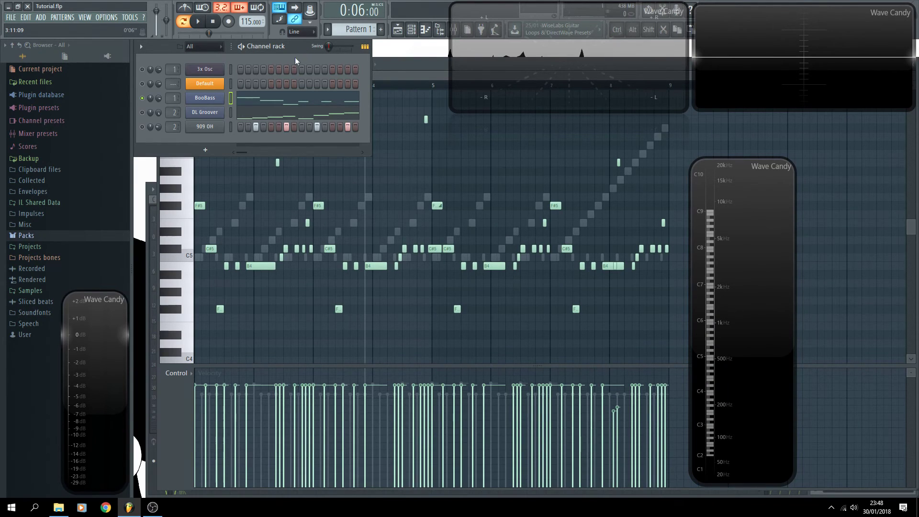
click(420, 167)
scroll(428, 160, up, 4)
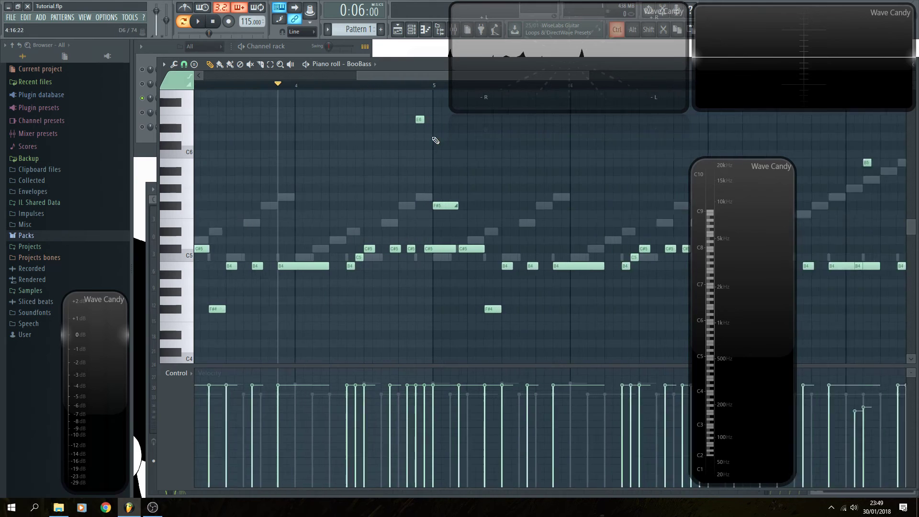
click(179, 112)
click(184, 120)
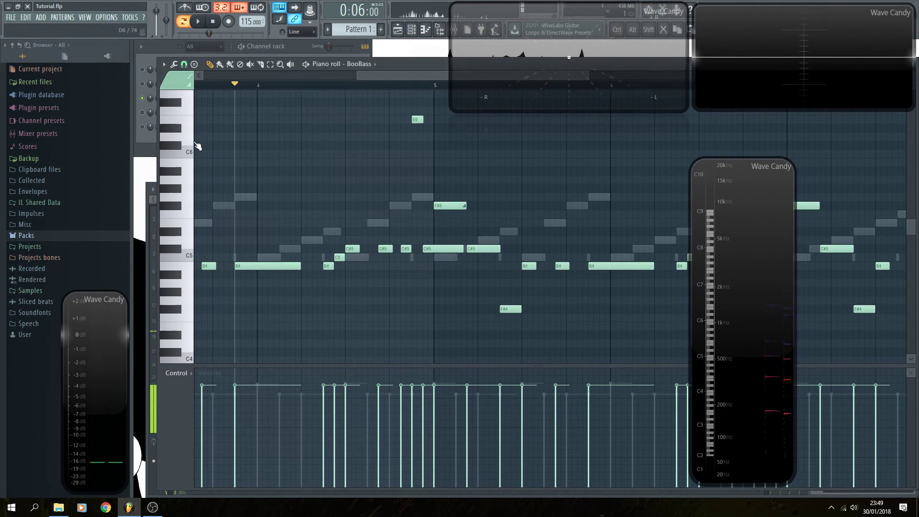
click(188, 136)
click(188, 149)
click(187, 133)
Play the BooBass pattern from just before bar 4 with all its notes in view.
click(294, 45)
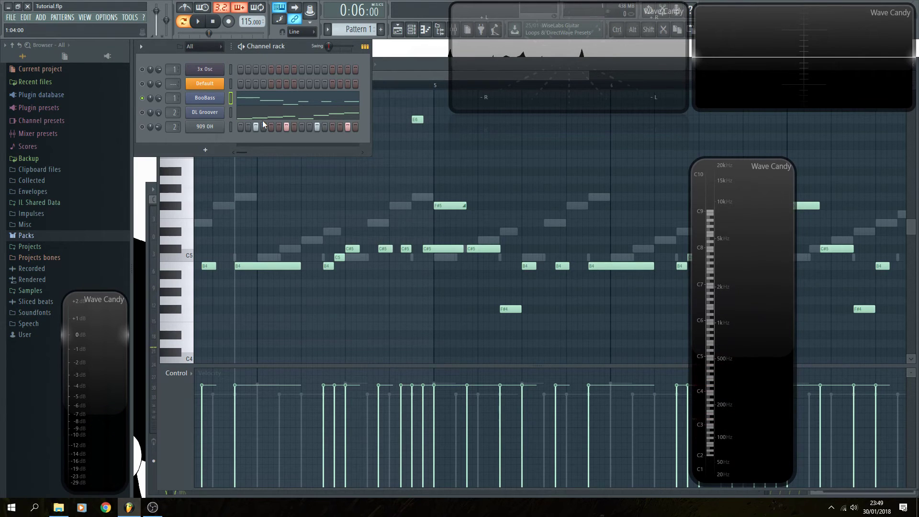
key(space)
right_click(348, 194)
scroll(356, 192, down, 4)
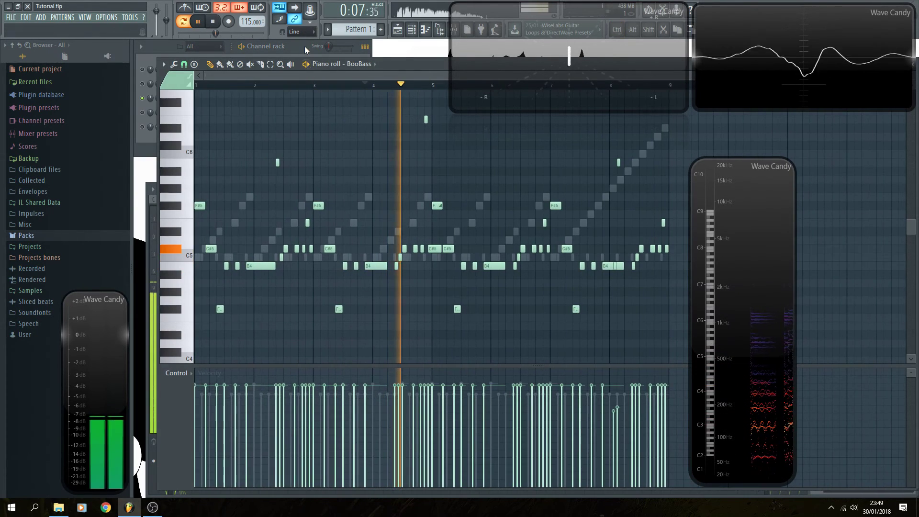
click(304, 46)
drag(515, 171, 246, 223)
key(space)
Listen to the end of the bass line, restarting playback from the second half of bar 7.
click(334, 84)
scroll(615, 205, up, 4)
drag(367, 201, 263, 136)
scroll(618, 205, down, 1)
key(space)
click(293, 85)
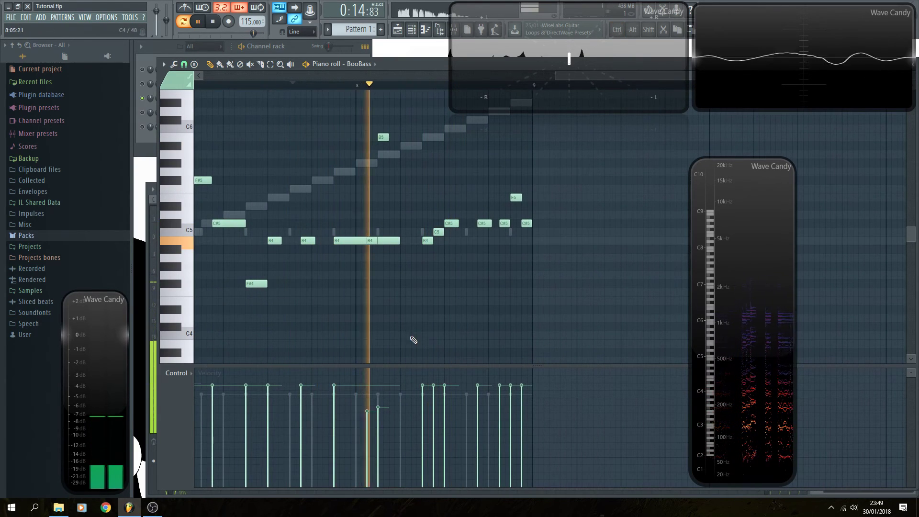
key(space)
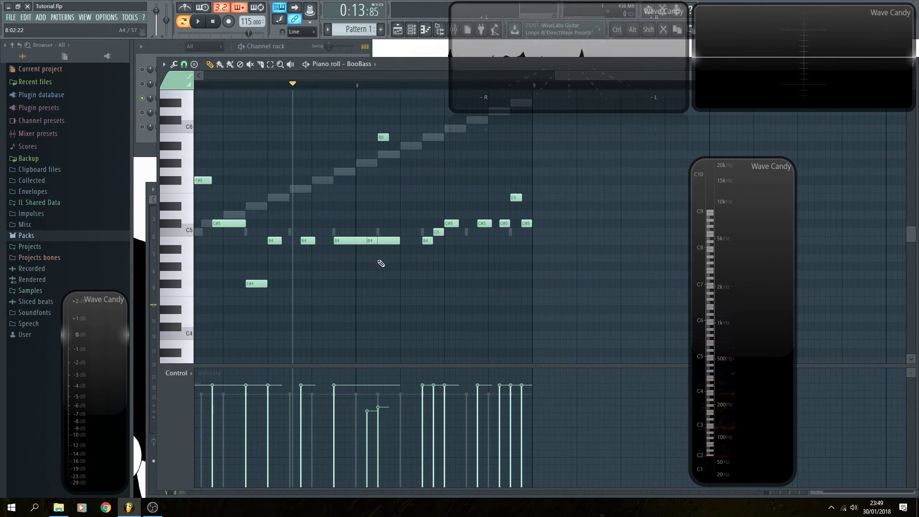
Shorten the long B4 note leading into bar 8 to meet the short B4, and add a one-step B4 after the gap.
scroll(381, 261, up, 3)
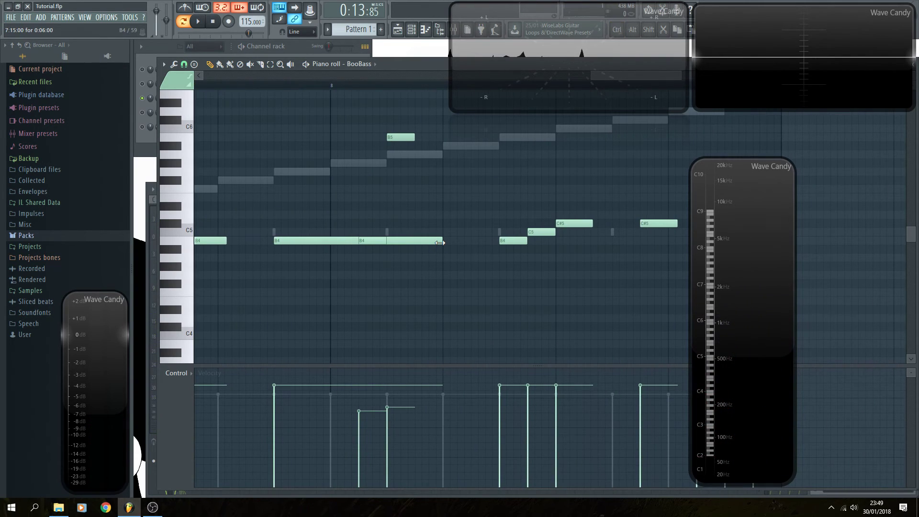
drag(431, 243, 386, 243)
click(417, 245)
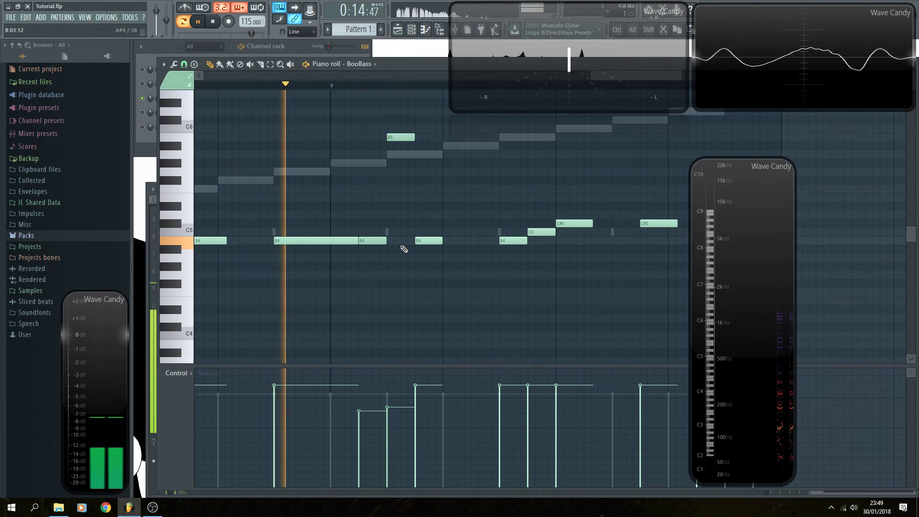
Raise the velocity of the short B4 note in bar 8 and lengthen the added B4 almost to the next note.
click(360, 391)
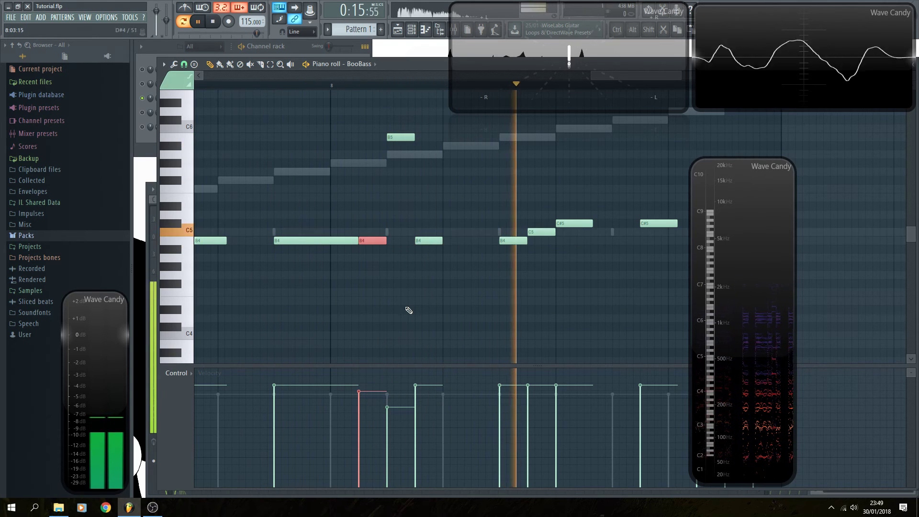
drag(446, 242, 490, 244)
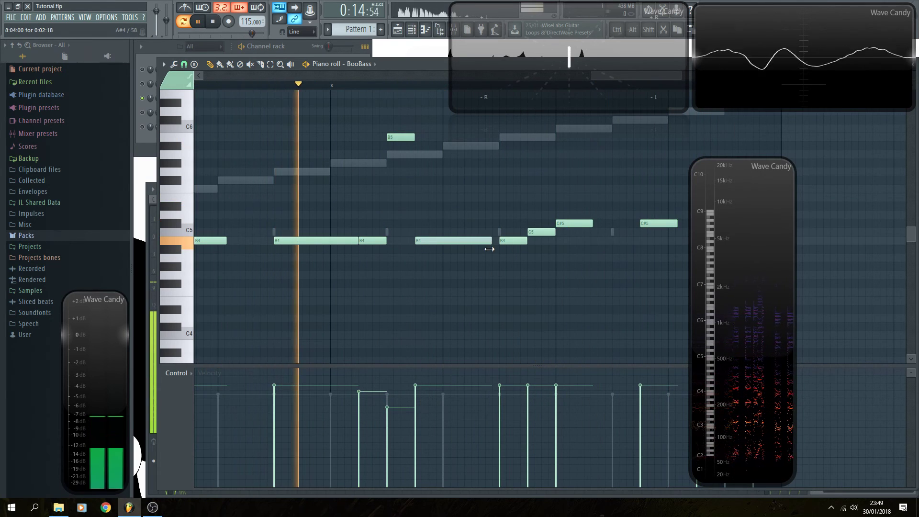
scroll(429, 310, down, 4)
Stop playback and unsolo the BooBass channel so all channels are active.
key(space)
click(306, 50)
ctrl+click(143, 99)
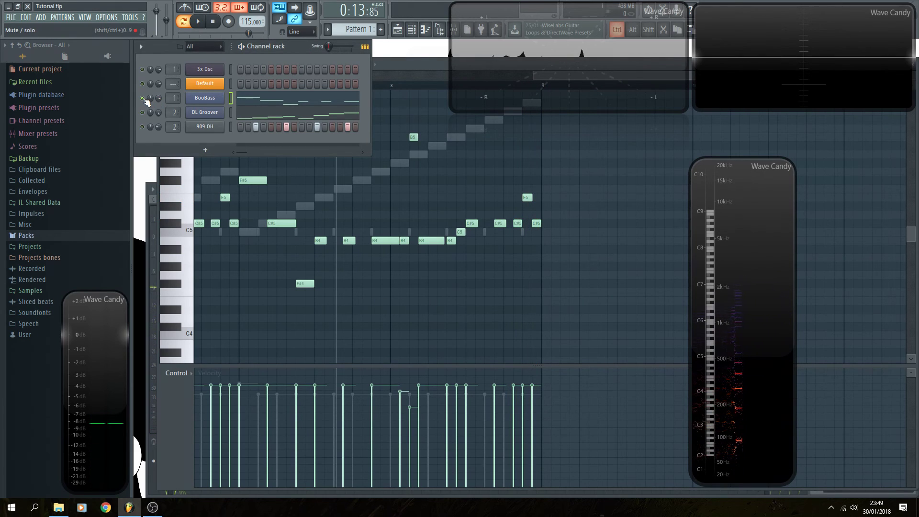
Play the whole pattern from the start with all channels active, viewing the full eight-bar bass line, and stop playback.
click(214, 24)
key(space)
right_click(489, 302)
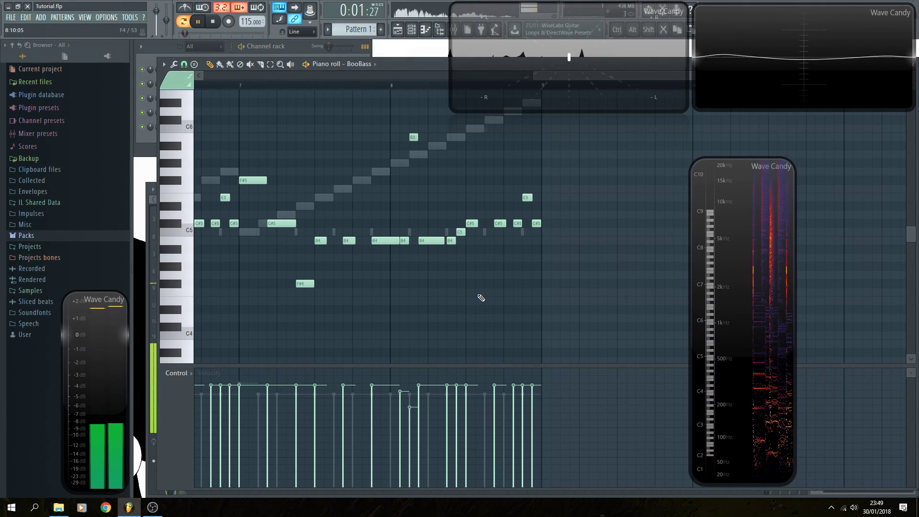
click(313, 50)
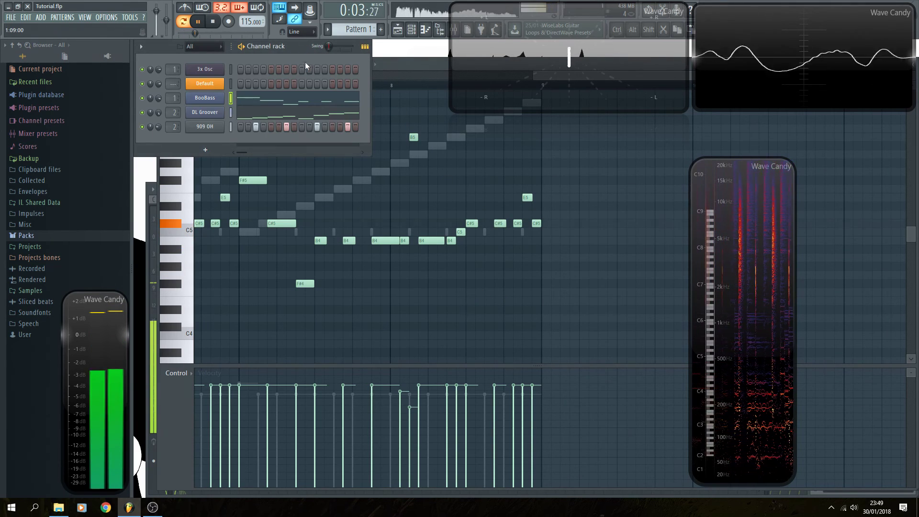
right_click(435, 310)
scroll(429, 268, down, 4)
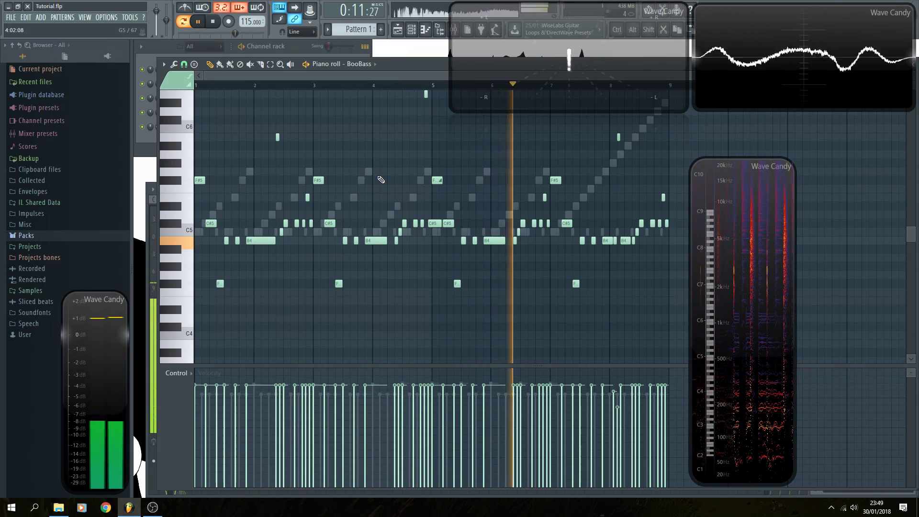
drag(537, 287, 578, 291)
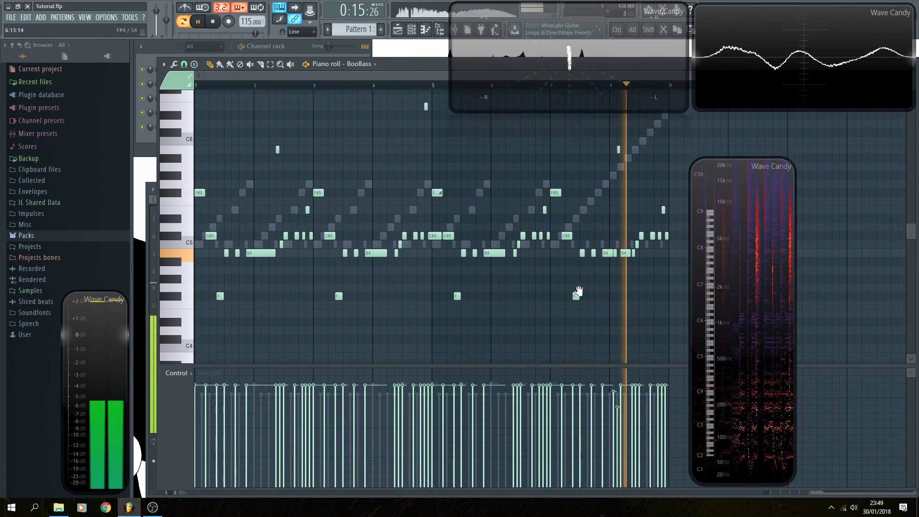
click(307, 48)
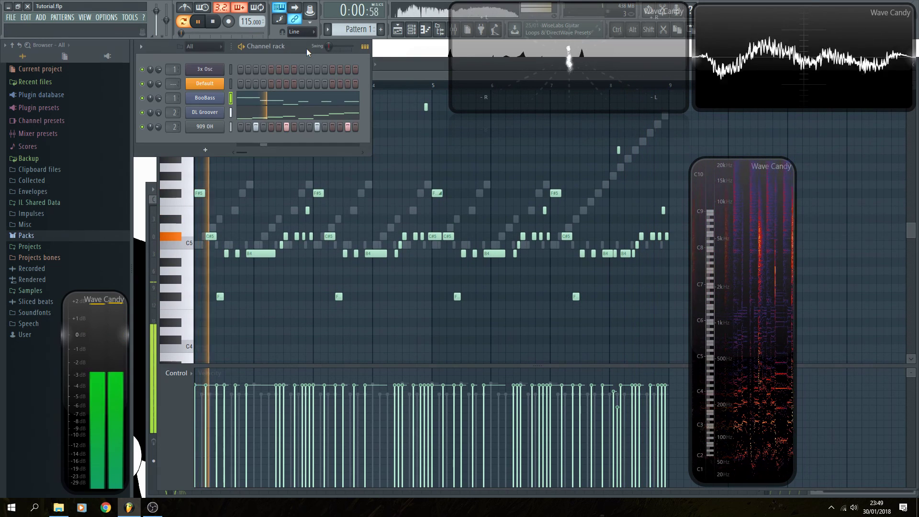
key(space)
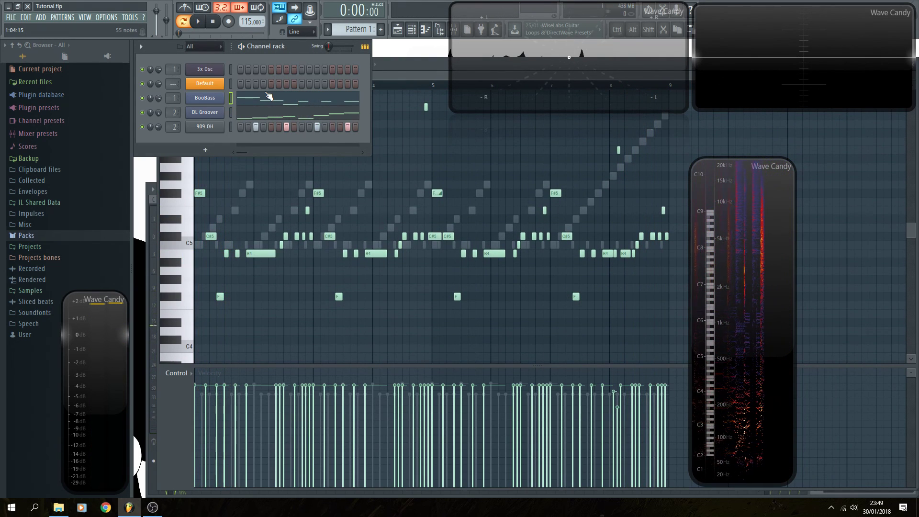
Close the piano roll and display the BooBass plugin's bass, mid and treble controls just below the channel rack.
click(209, 98)
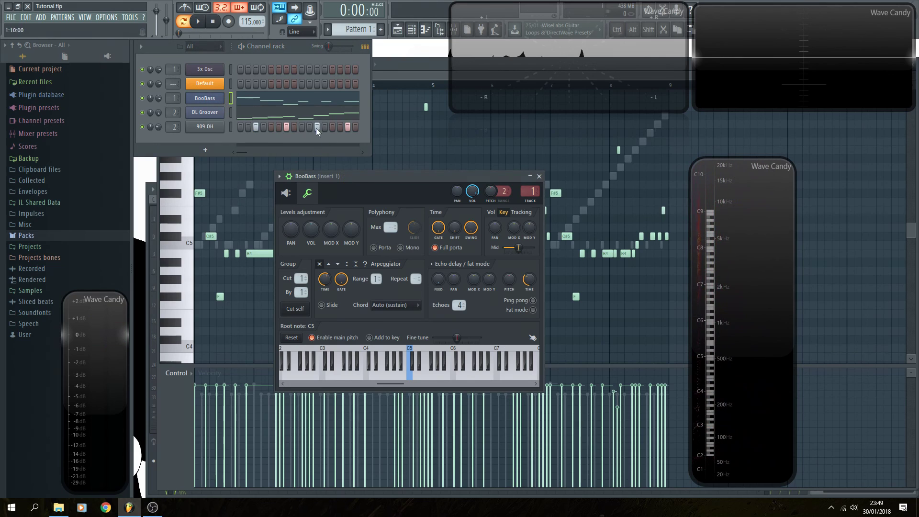
click(286, 193)
drag(361, 176, 367, 176)
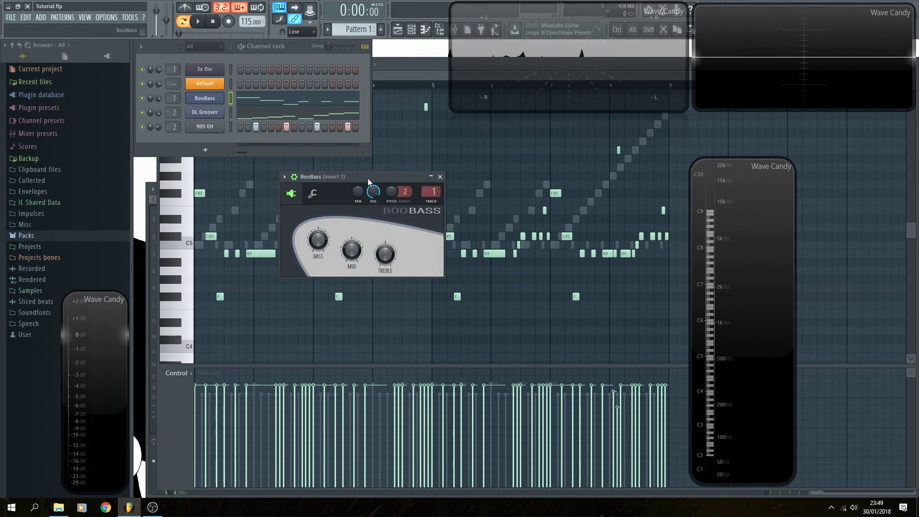
key(F12)
click(212, 99)
mouse_move(341, 175)
mouse_down()
mouse_move(277, 174)
mouse_move(326, 184)
mouse_up()
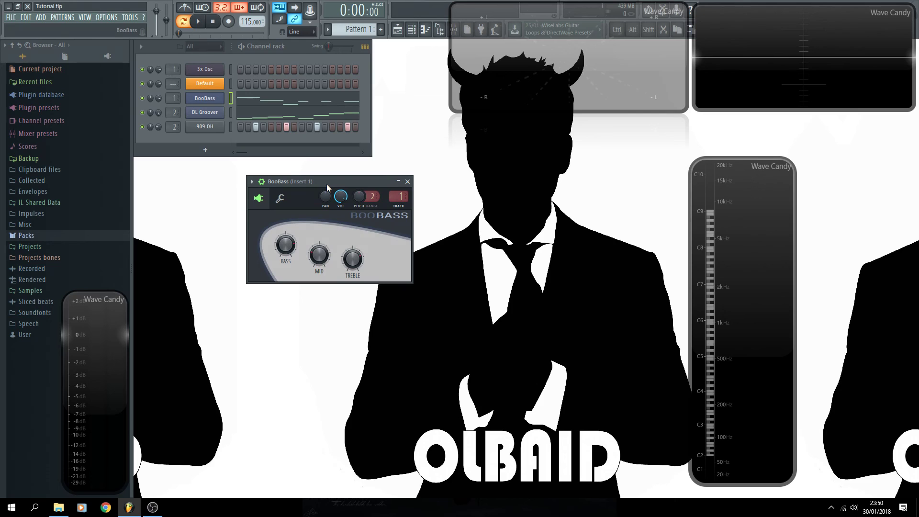